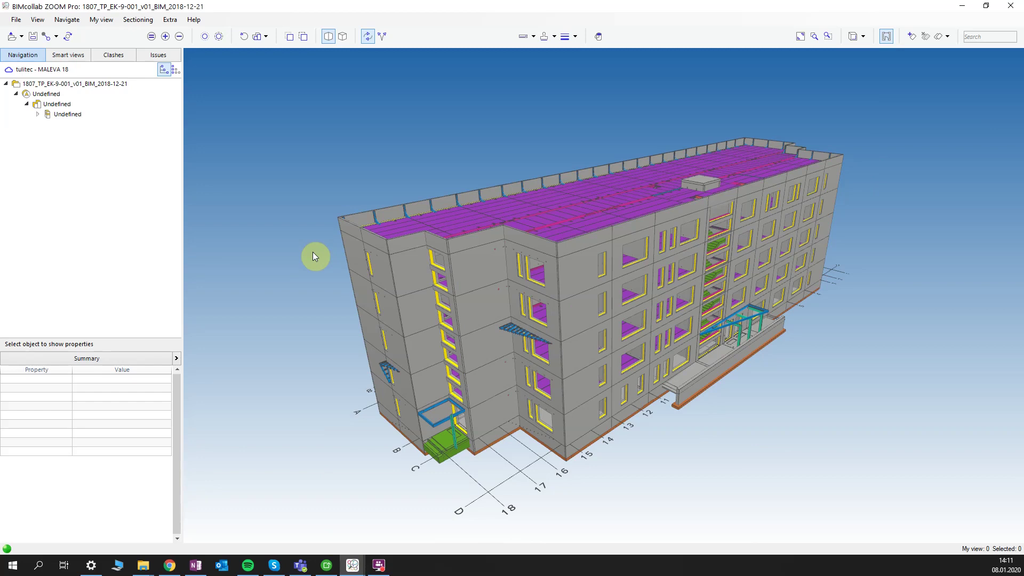
Add the model 1807_TP_AR-9-001_v01_BIM_2018-12-21.ifc to the current project
{"action": "left_click_drag", "start_coordinate": [302, 233], "coordinate": [295, 213]}
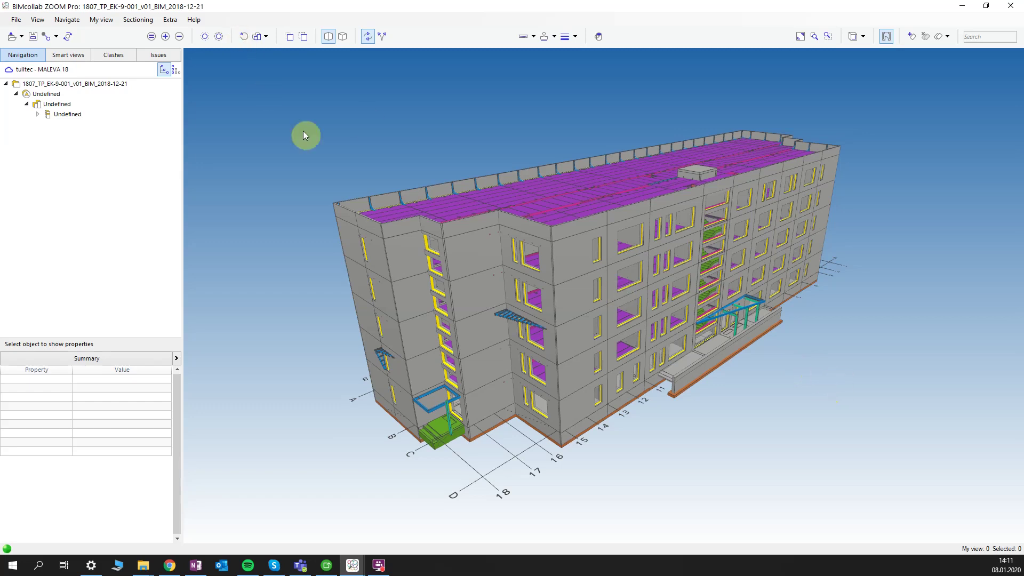
{"action": "left_click", "coordinate": [13, 21]}
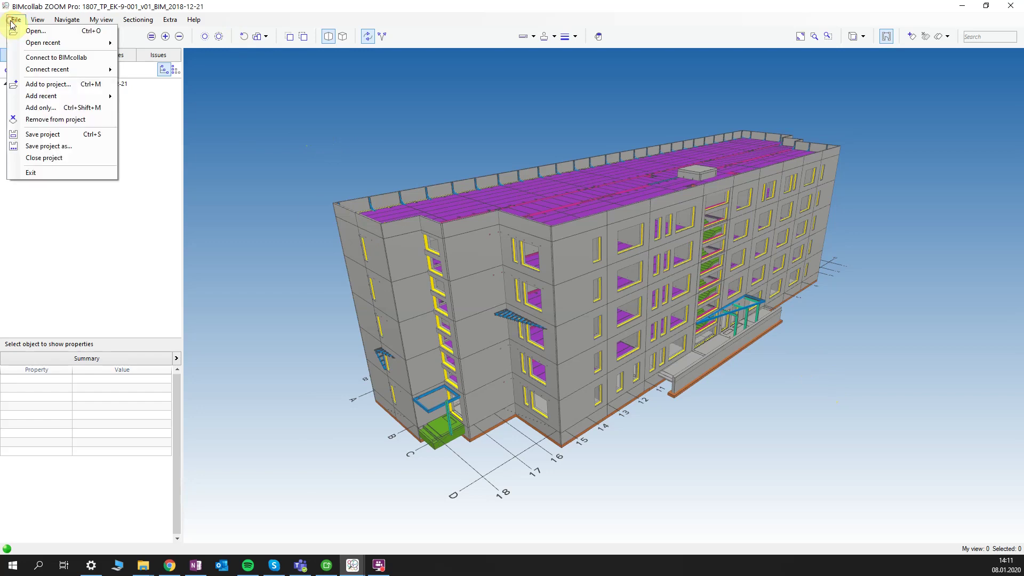
{"action": "left_click", "coordinate": [55, 85]}
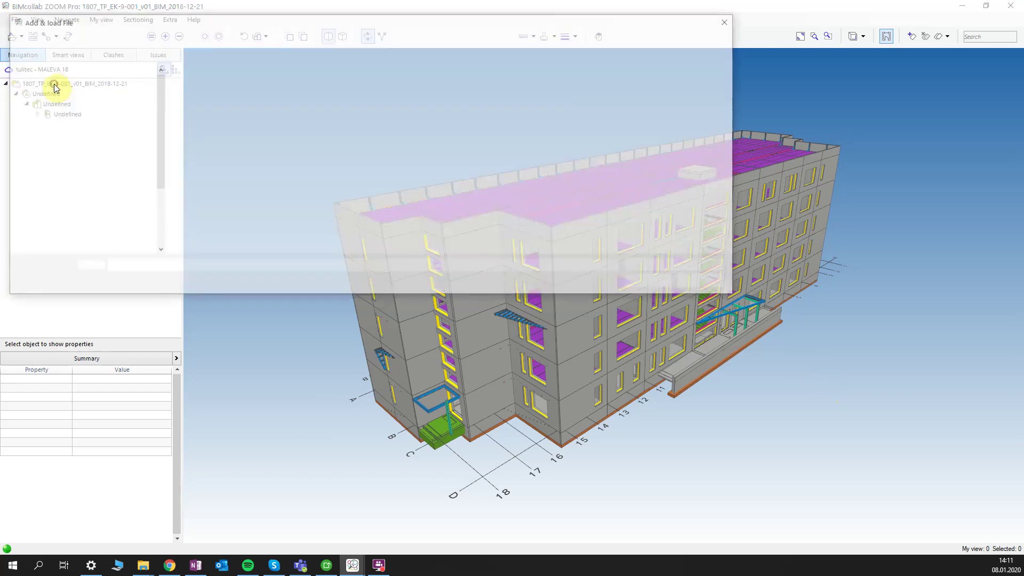
{"action": "left_click", "coordinate": [293, 132]}
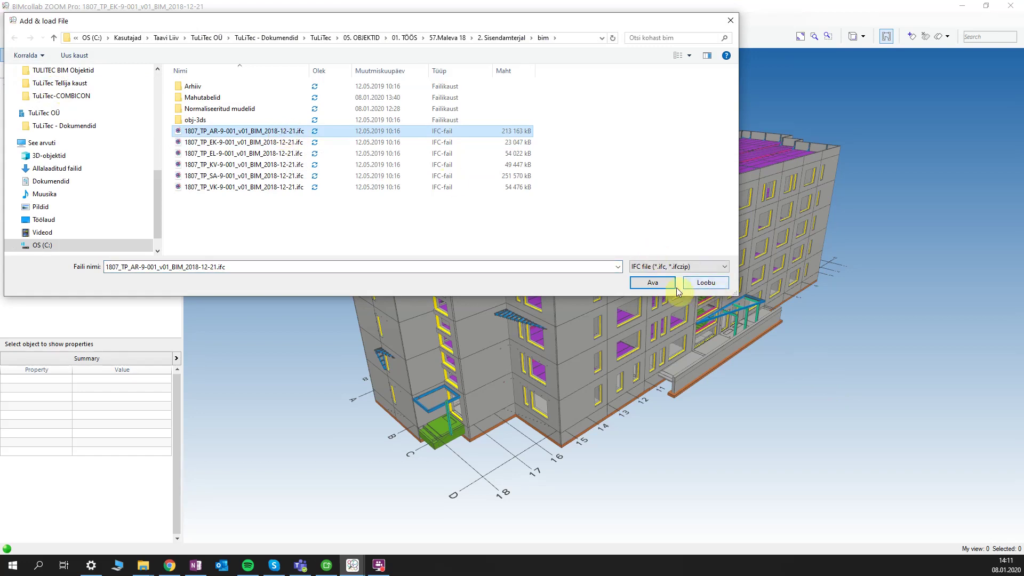
{"action": "left_click", "coordinate": [653, 283]}
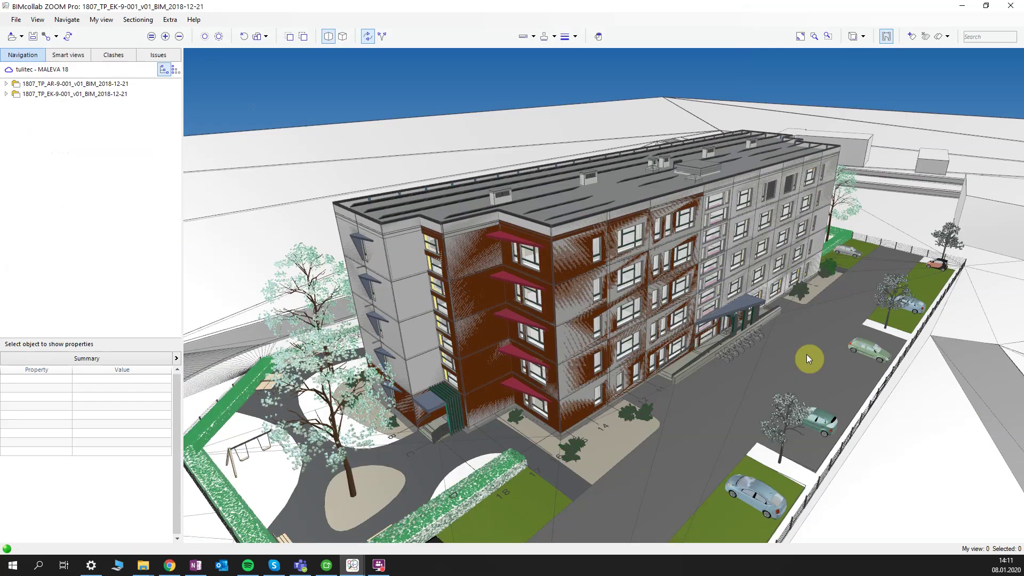
Examine the combined model and select an upper-floor facade window to see its properties
{"action": "mouse_move", "coordinate": [807, 355]}
{"action": "scroll", "coordinate": [607, 224], "scroll_direction": "down", "scroll_amount": 3}
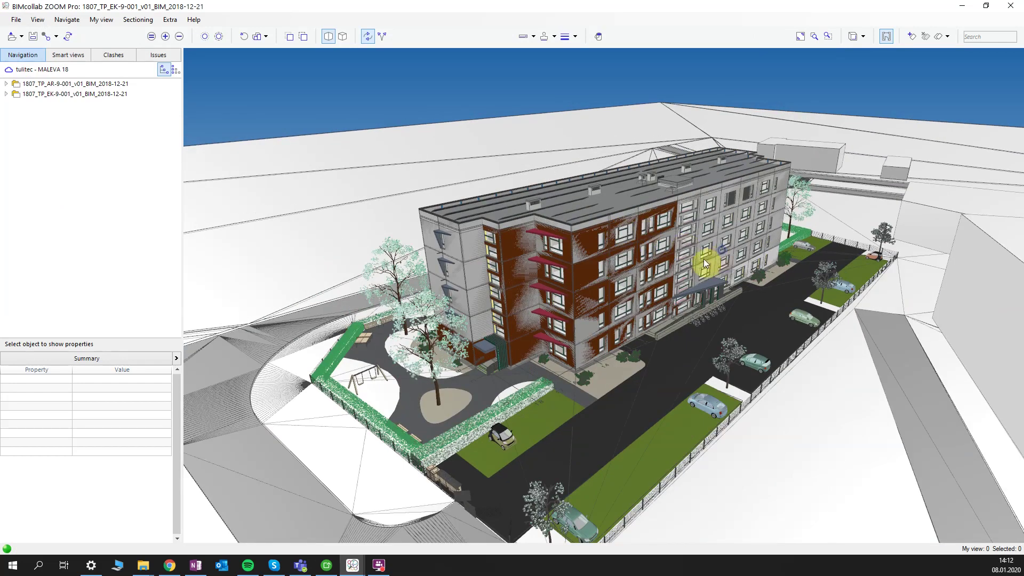
{"action": "right_click", "coordinate": [703, 259]}
{"action": "left_click", "coordinate": [708, 226]}
{"action": "left_click_drag", "start_coordinate": [751, 249], "coordinate": [703, 261]}
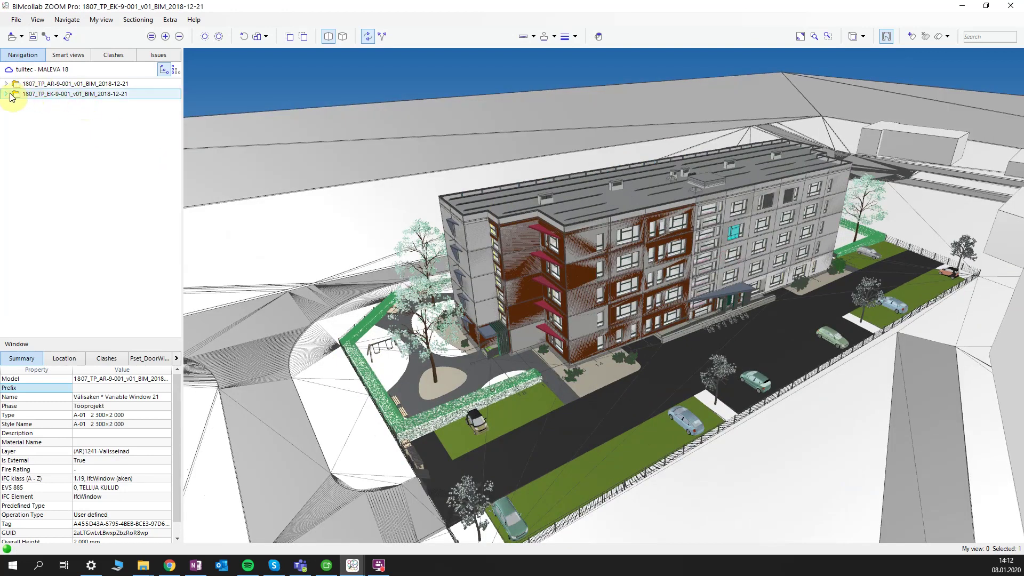
Unload the architectural model 1807_TP_AR-9-001_v01_BIM_2018-12-21 while keeping it listed in the project
{"action": "left_click", "coordinate": [7, 84]}
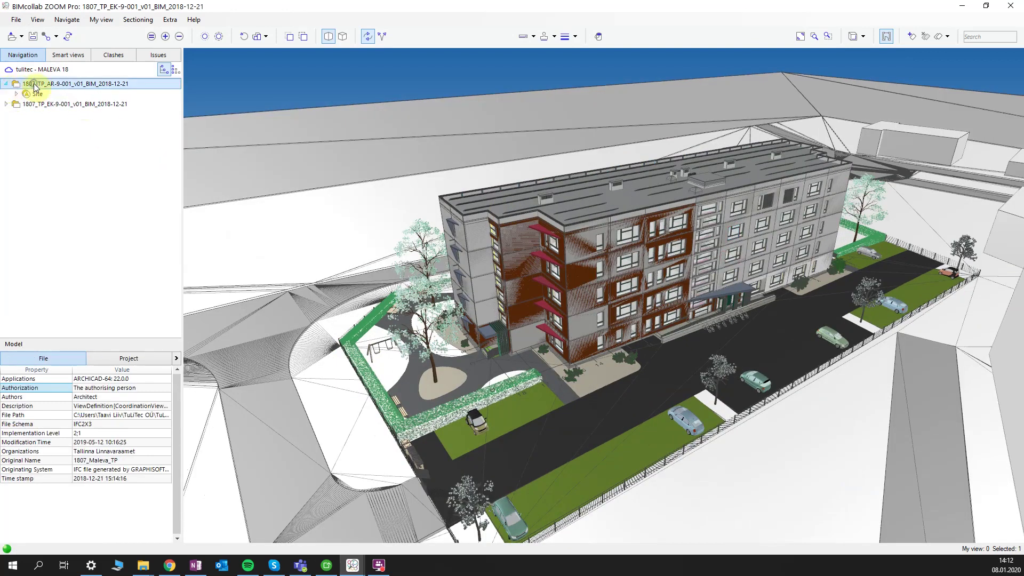
{"action": "right_click", "coordinate": [34, 86]}
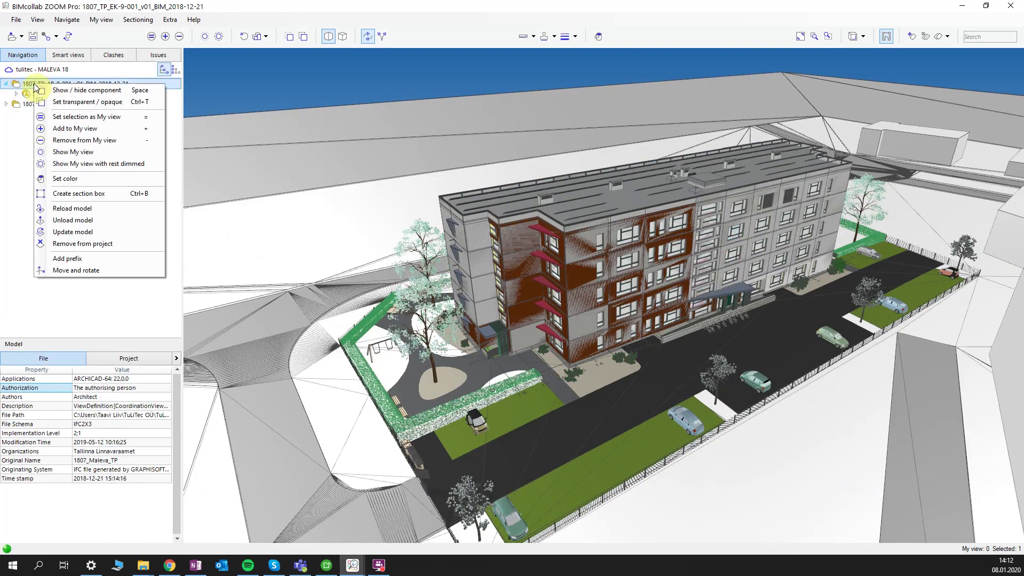
{"action": "left_click", "coordinate": [114, 220]}
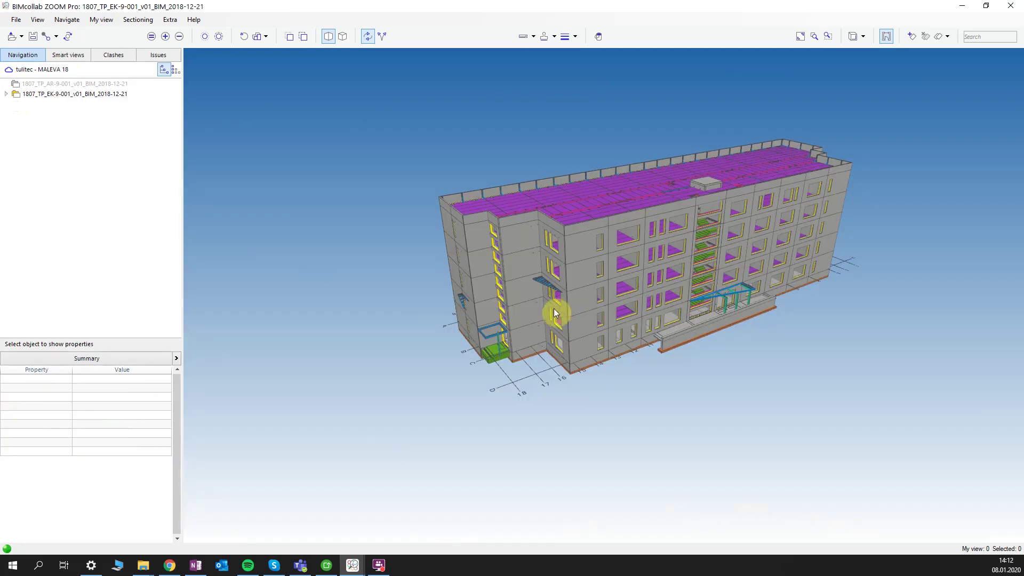
{"action": "left_click_drag", "start_coordinate": [520, 357], "coordinate": [555, 341]}
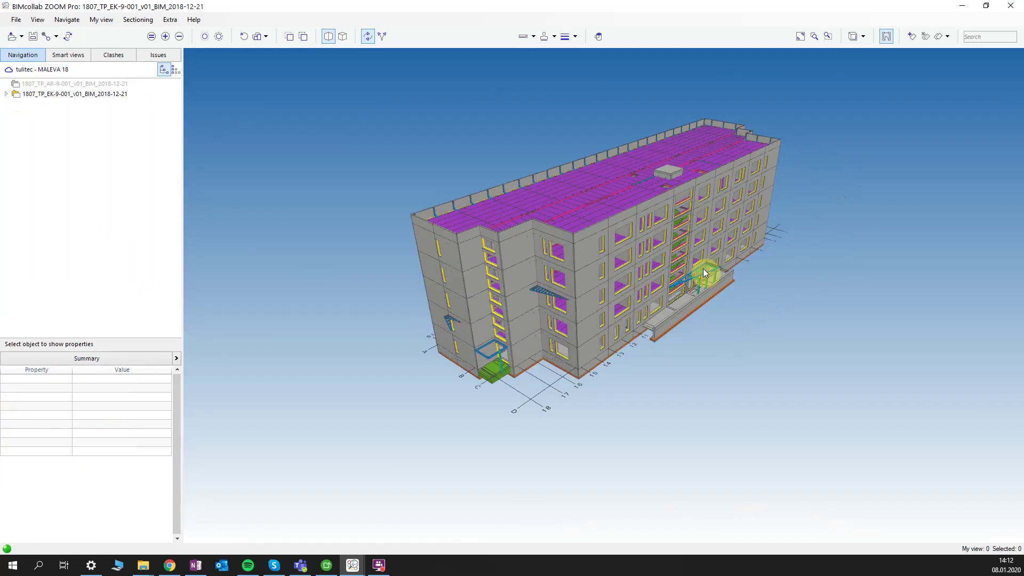
{"action": "left_click_drag", "start_coordinate": [786, 211], "coordinate": [762, 261]}
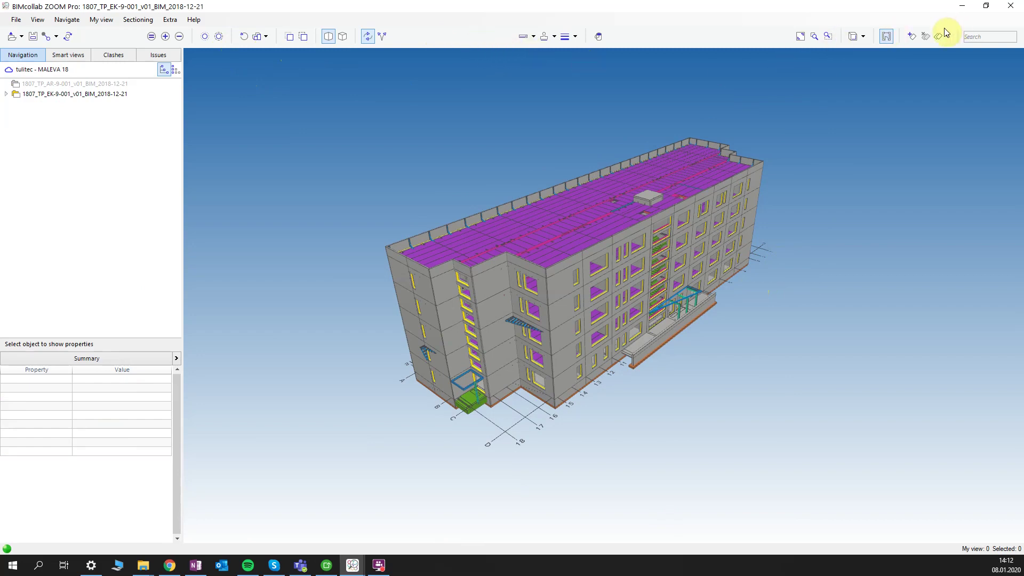
Create a horizontal section plane on the roof surface to cut off the top of the building
{"action": "left_click", "coordinate": [911, 36]}
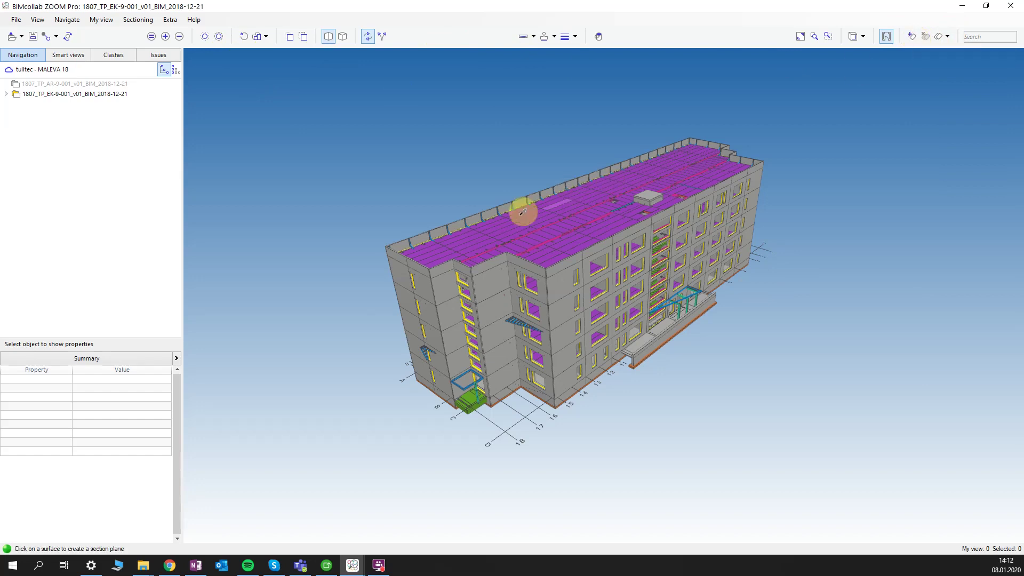
{"action": "left_click", "coordinate": [469, 237]}
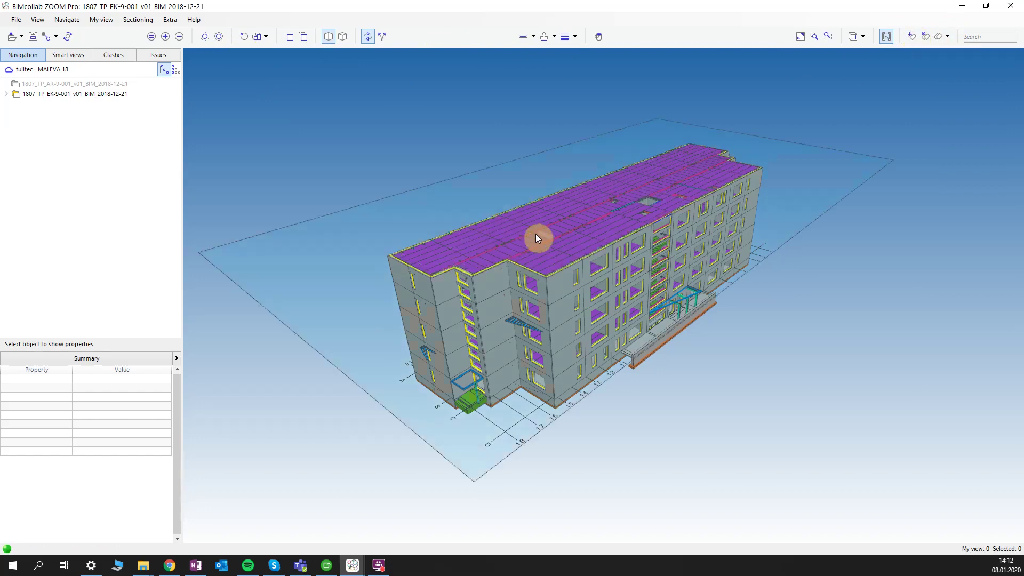
{"action": "left_click_drag", "start_coordinate": [528, 231], "coordinate": [569, 186]}
{"action": "left_click_drag", "start_coordinate": [754, 370], "coordinate": [754, 299]}
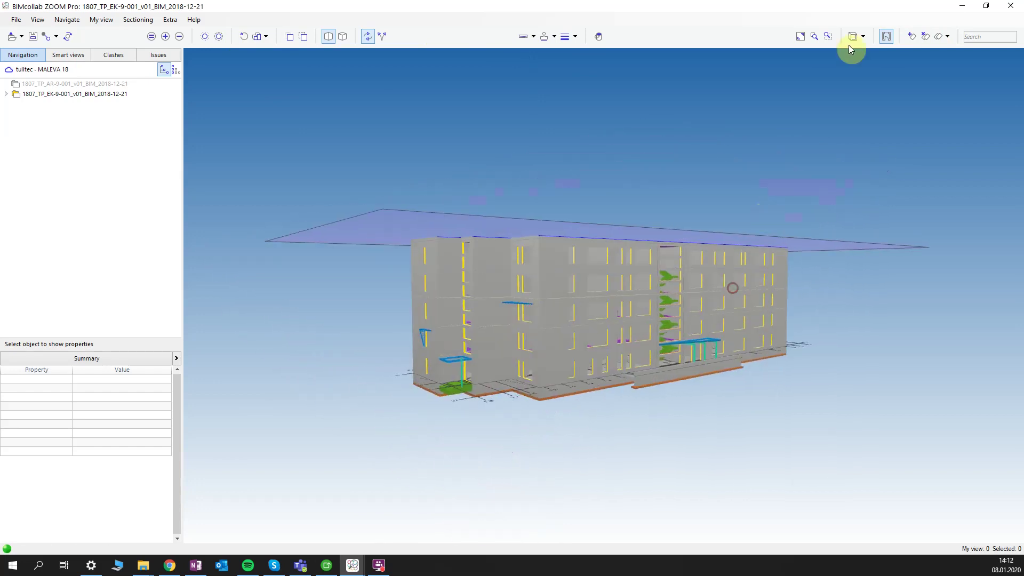
Cut into the building with a vertical section plane on the long facade and delete all section planes
{"action": "left_click", "coordinate": [909, 38]}
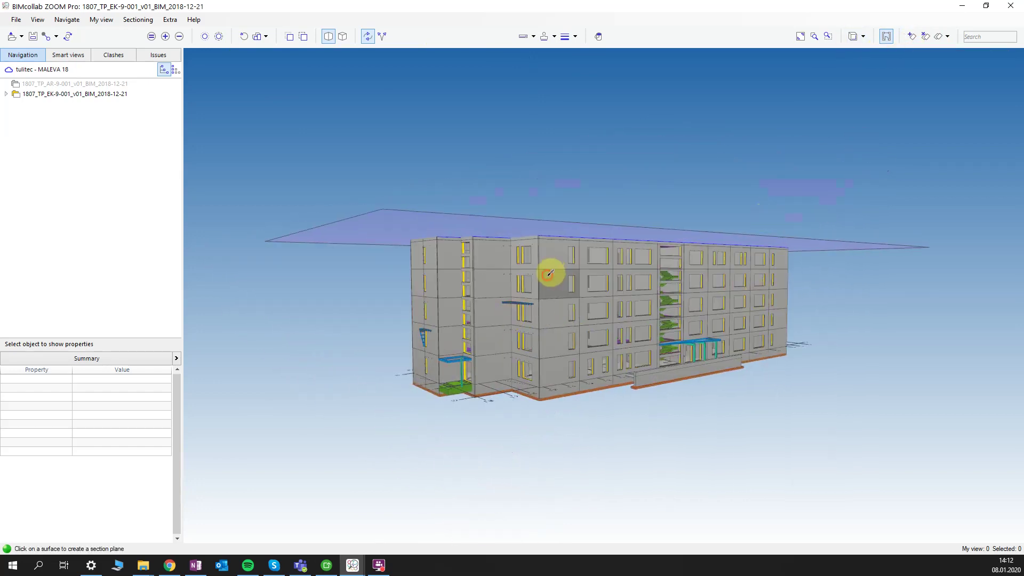
{"action": "left_click", "coordinate": [555, 320]}
{"action": "mouse_move", "coordinate": [555, 319]}
{"action": "left_mouse_down"}
{"action": "mouse_move", "coordinate": [536, 312]}
{"action": "mouse_move", "coordinate": [561, 323]}
{"action": "mouse_move", "coordinate": [549, 315]}
{"action": "left_mouse_up"}
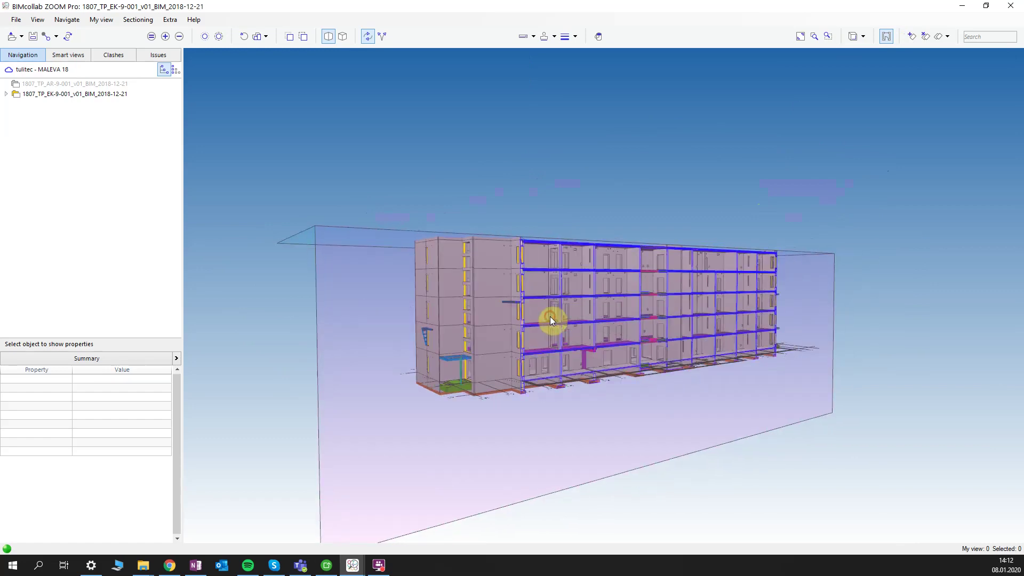
{"action": "left_click", "coordinate": [926, 38]}
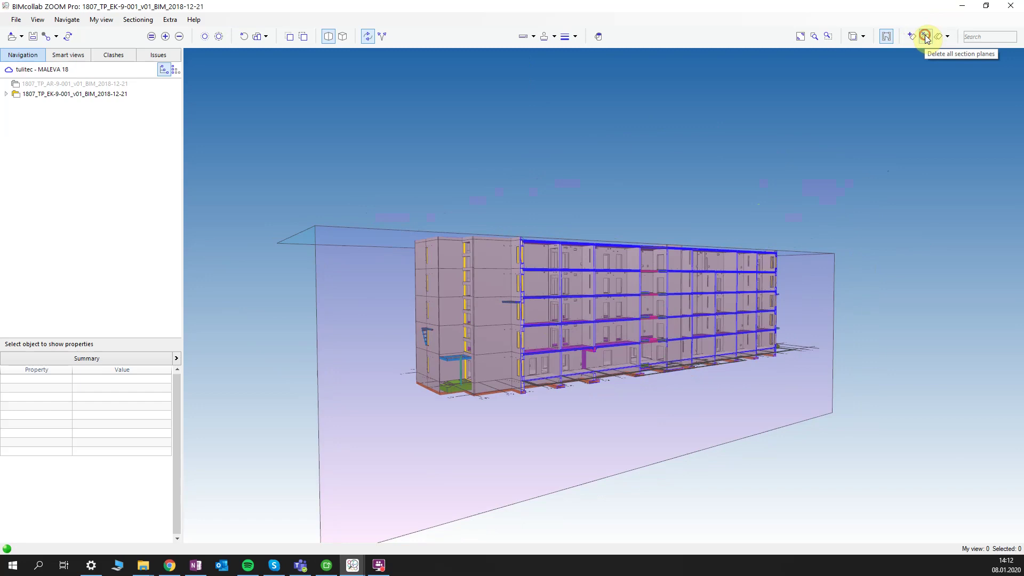
{"action": "left_click_drag", "start_coordinate": [875, 271], "coordinate": [878, 344]}
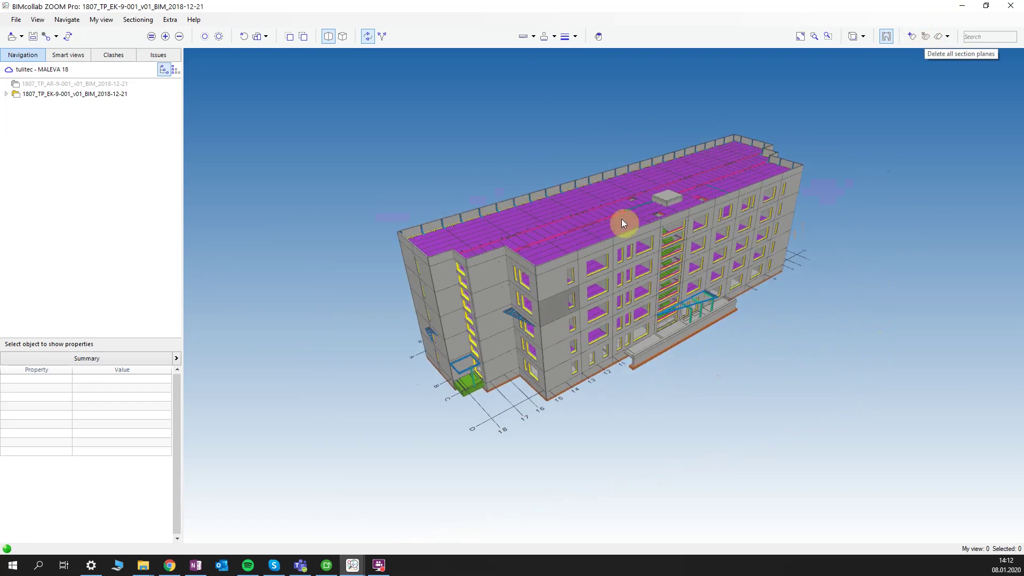
Toggle the display of the grid axes around the building and leave them hidden
{"action": "left_click", "coordinate": [886, 36]}
{"action": "scroll", "coordinate": [527, 397], "scroll_direction": "up", "scroll_amount": 5}
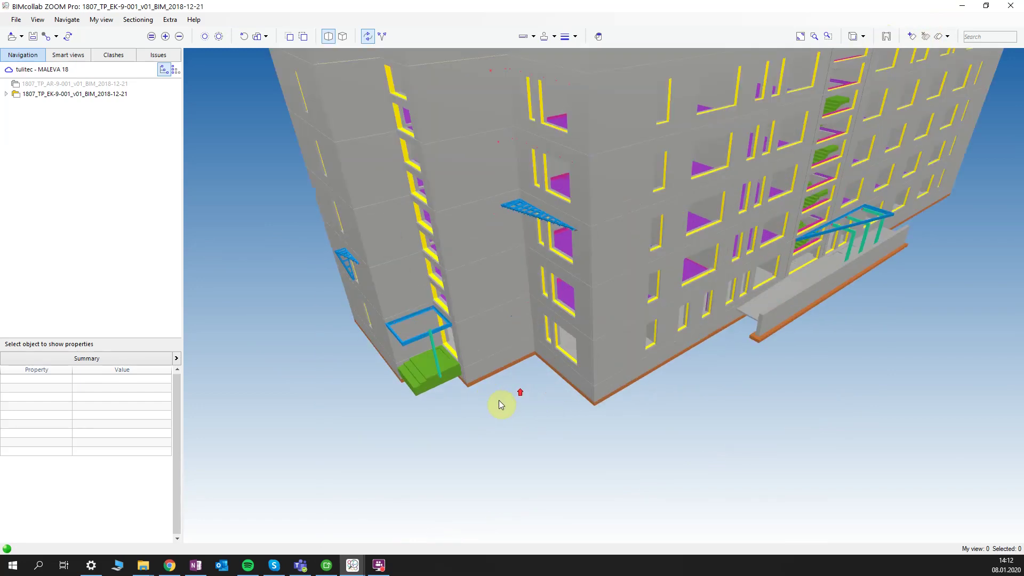
{"action": "scroll", "coordinate": [594, 256], "scroll_direction": "down", "scroll_amount": 3}
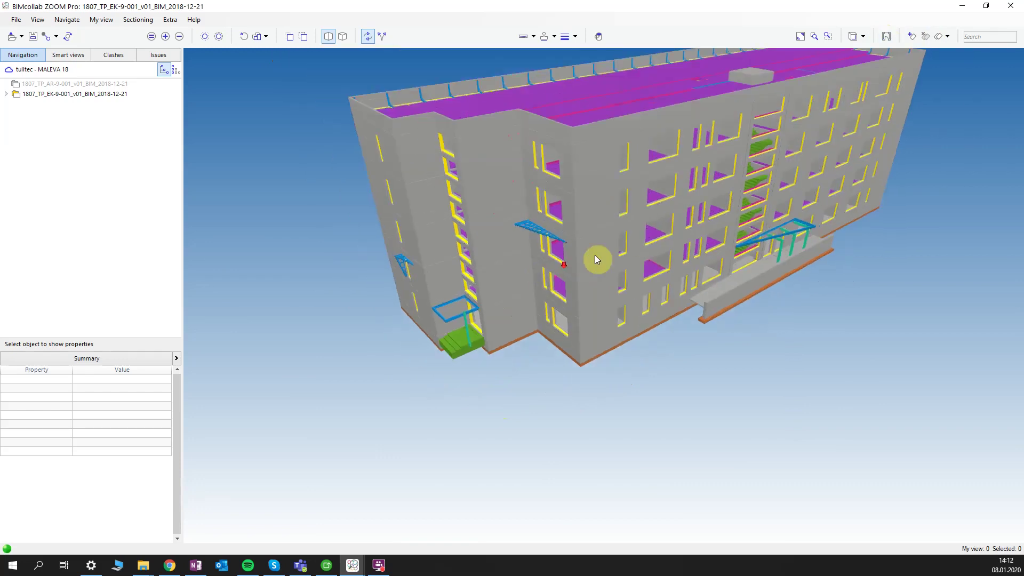
{"action": "middle_click_drag", "start_coordinate": [647, 246], "coordinate": [646, 281]}
{"action": "left_click_drag", "start_coordinate": [603, 292], "coordinate": [635, 291]}
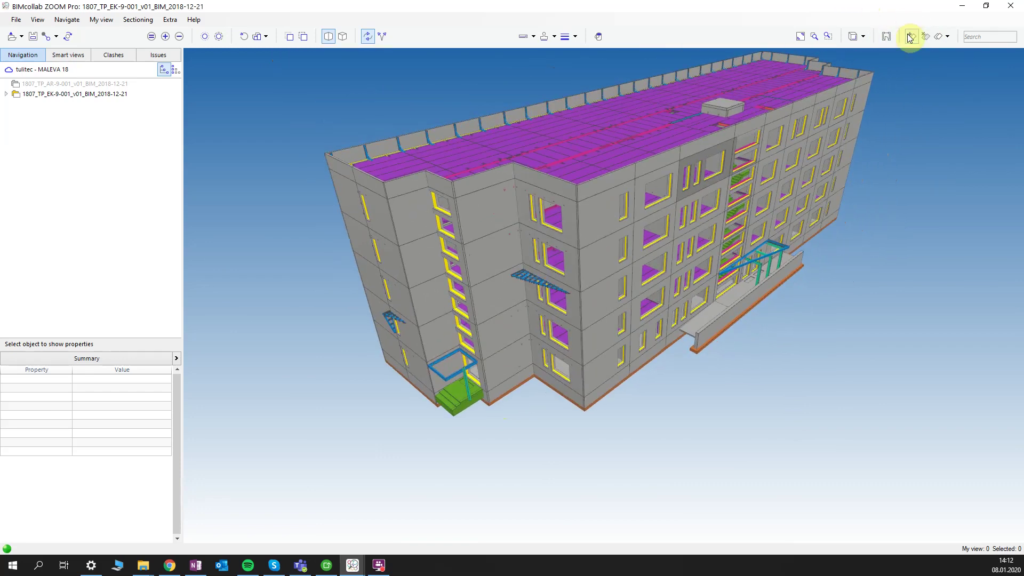
{"action": "left_click", "coordinate": [887, 36]}
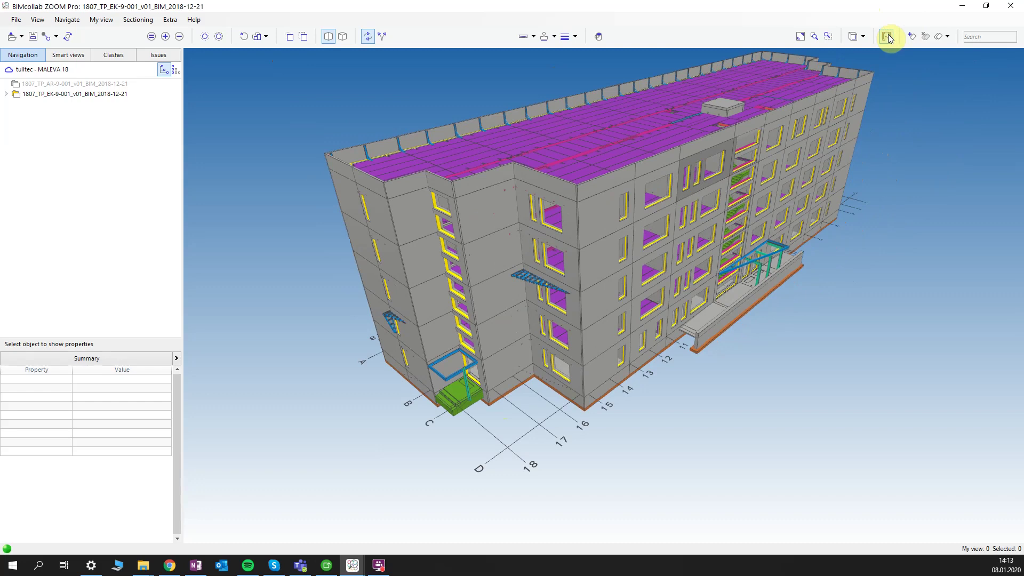
{"action": "left_click", "coordinate": [888, 37]}
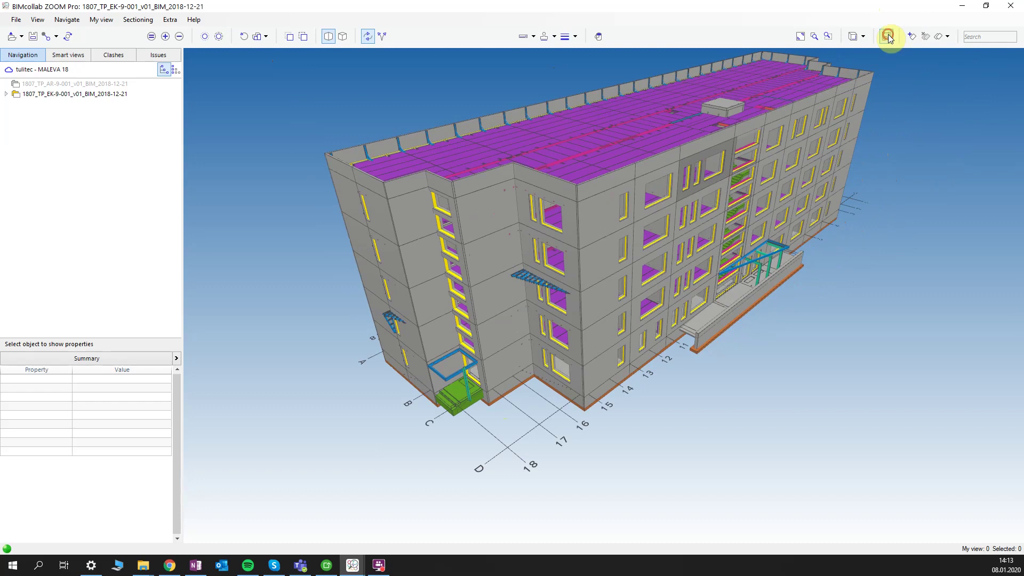
Switch to a preset straight-on view of the long facade and orbit to see the roof from above
{"action": "left_click", "coordinate": [860, 38]}
{"action": "left_click", "coordinate": [872, 68]}
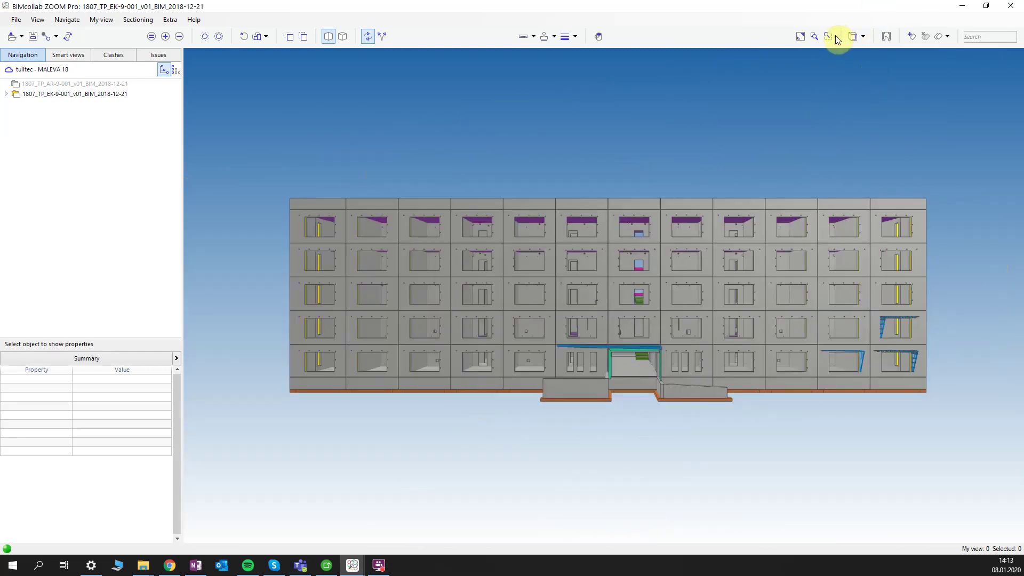
{"action": "mouse_move", "coordinate": [718, 154]}
{"action": "left_mouse_down"}
{"action": "mouse_move", "coordinate": [792, 256]}
{"action": "mouse_move", "coordinate": [521, 192]}
{"action": "mouse_move", "coordinate": [571, 152]}
{"action": "left_mouse_up"}
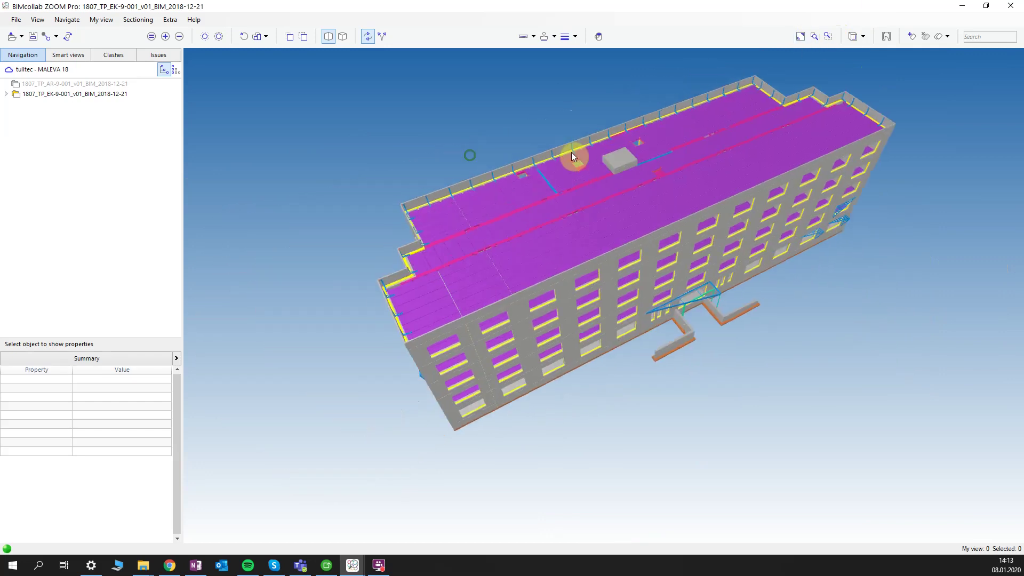
{"action": "left_click", "coordinate": [574, 38]}
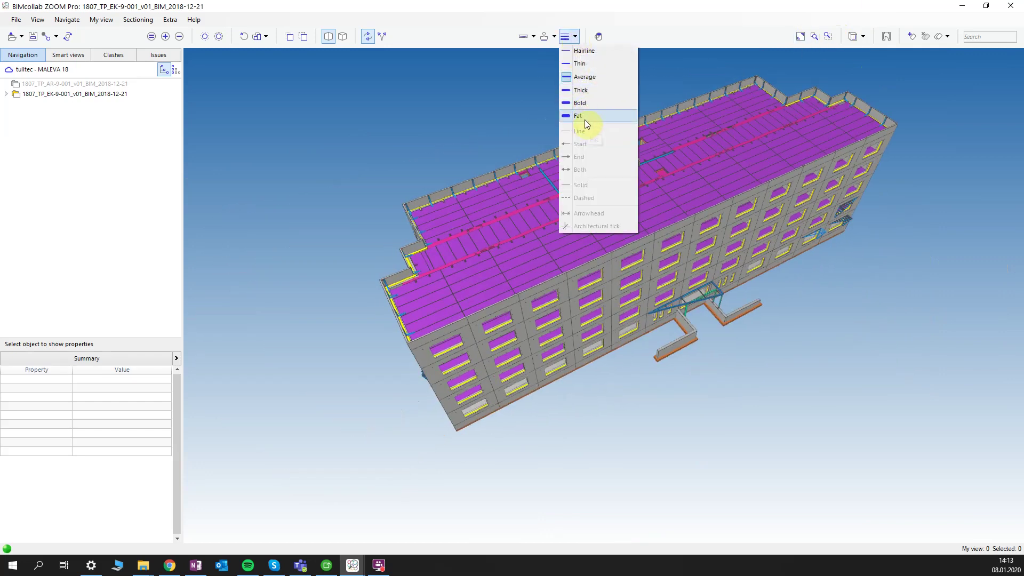
{"action": "left_click", "coordinate": [521, 100]}
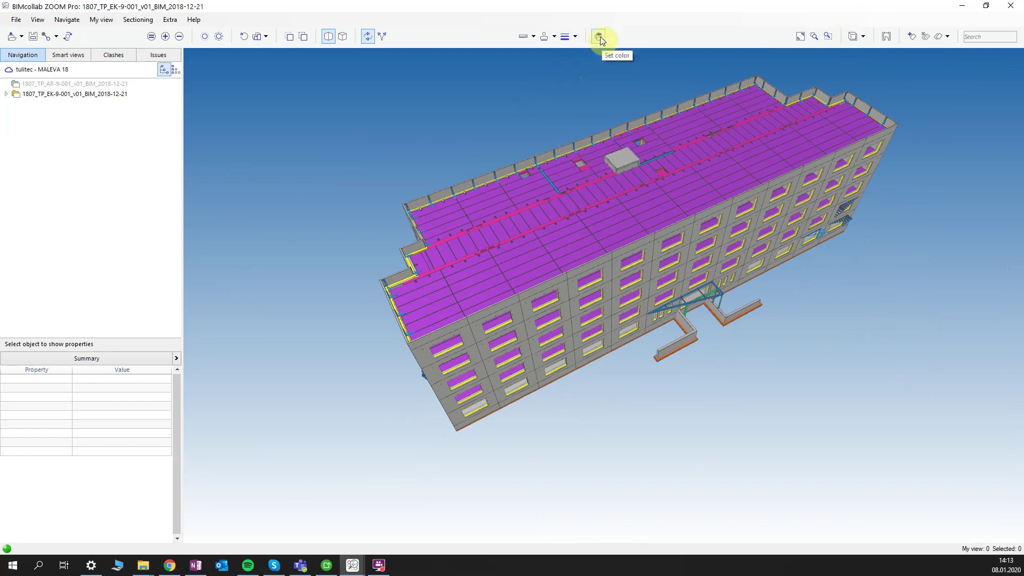
Recolor a single purple roof slab near the long facade to light orange
{"action": "scroll", "coordinate": [630, 211], "scroll_direction": "up", "scroll_amount": 3}
{"action": "left_click", "coordinate": [620, 211]}
{"action": "left_click", "coordinate": [598, 36]}
{"action": "left_click", "coordinate": [520, 274]}
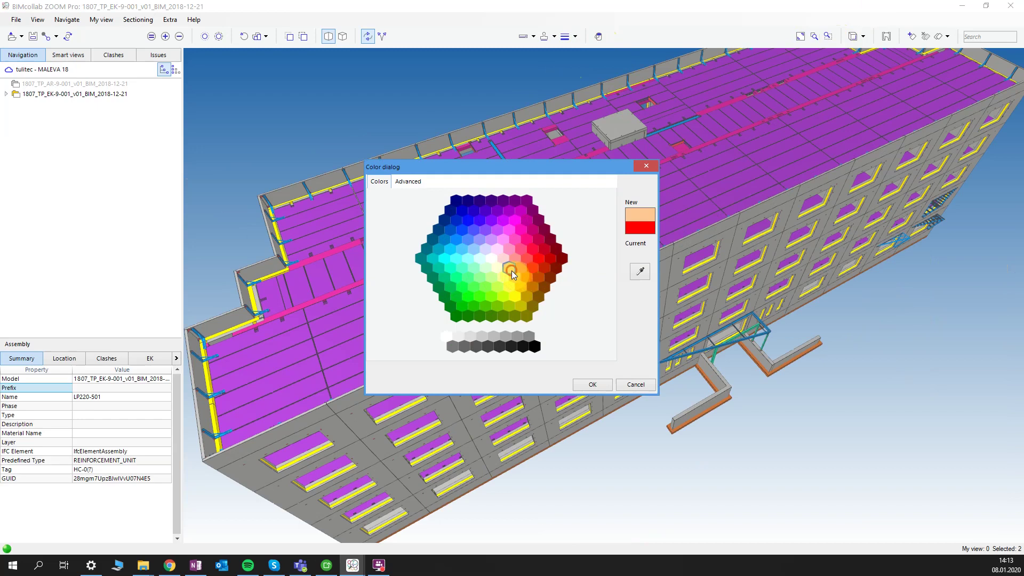
{"action": "left_click", "coordinate": [592, 383]}
{"action": "left_click", "coordinate": [650, 318]}
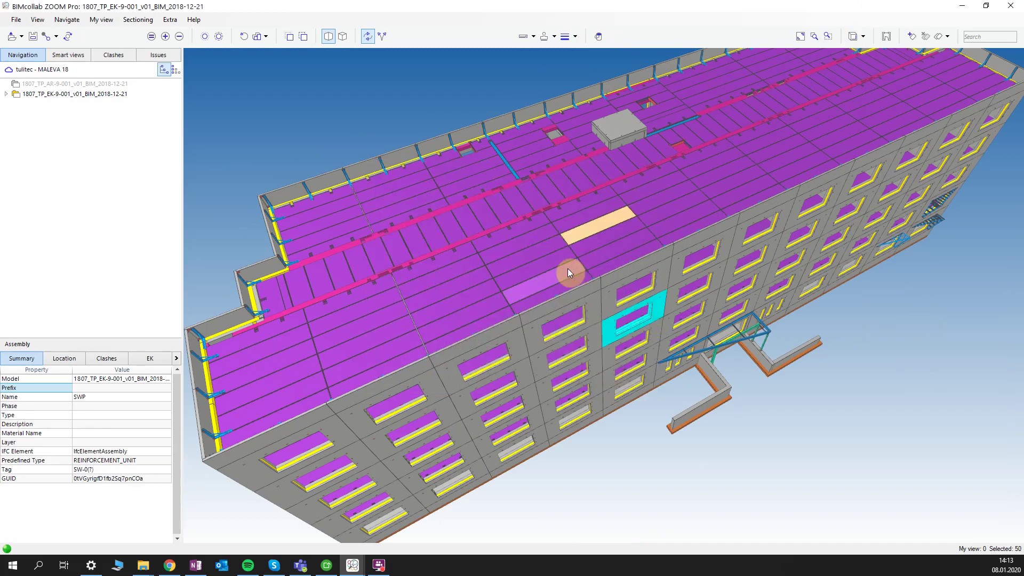
Draw an ellipse annotation on the roof beside the light orange slab
{"action": "left_click", "coordinate": [551, 38]}
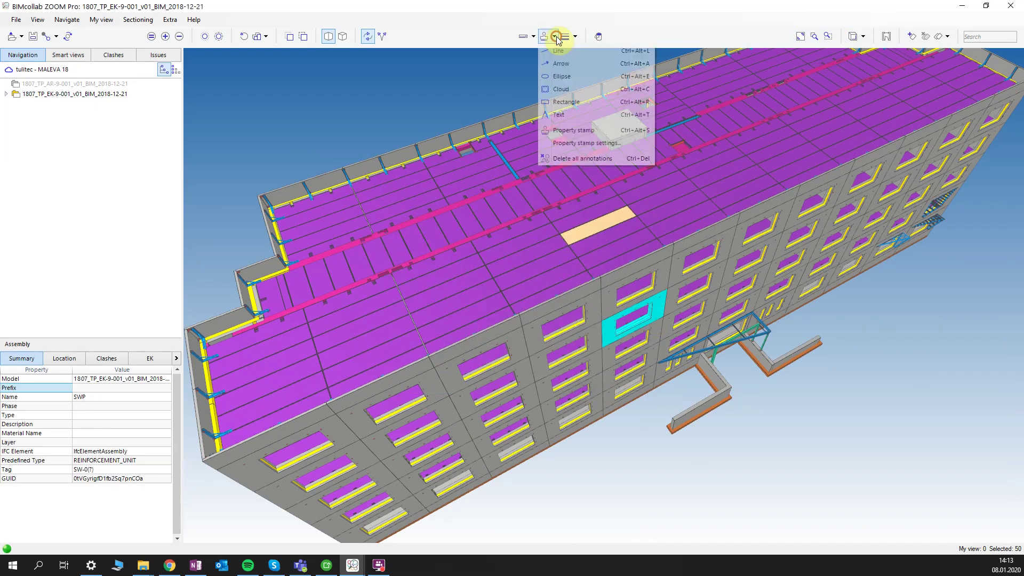
{"action": "left_click", "coordinate": [562, 76]}
{"action": "left_click", "coordinate": [549, 265]}
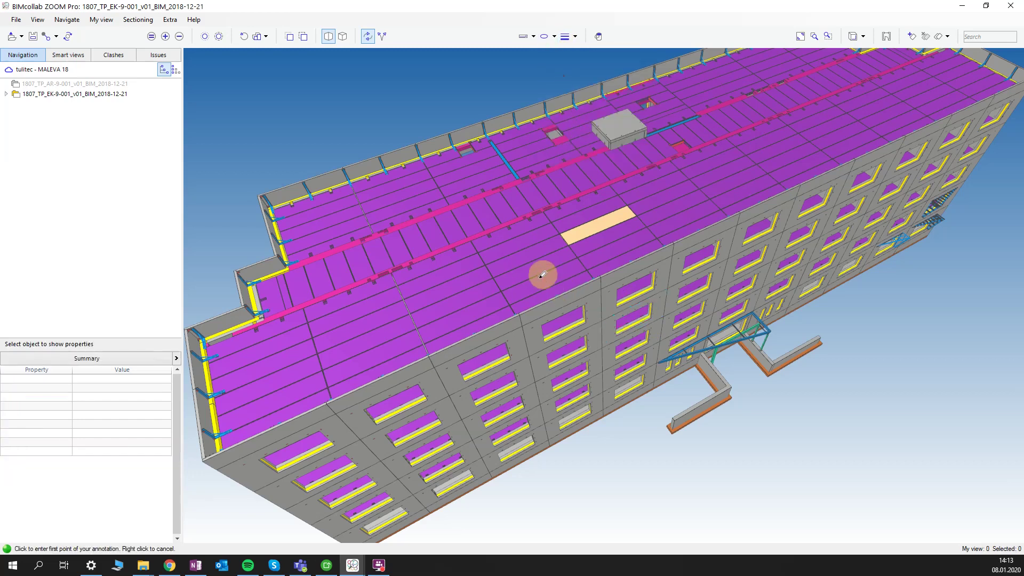
{"action": "left_click", "coordinate": [609, 258]}
Place a property stamp annotation on the purple roof slab adjoining the end of the light orange slab
{"action": "left_click", "coordinate": [555, 37]}
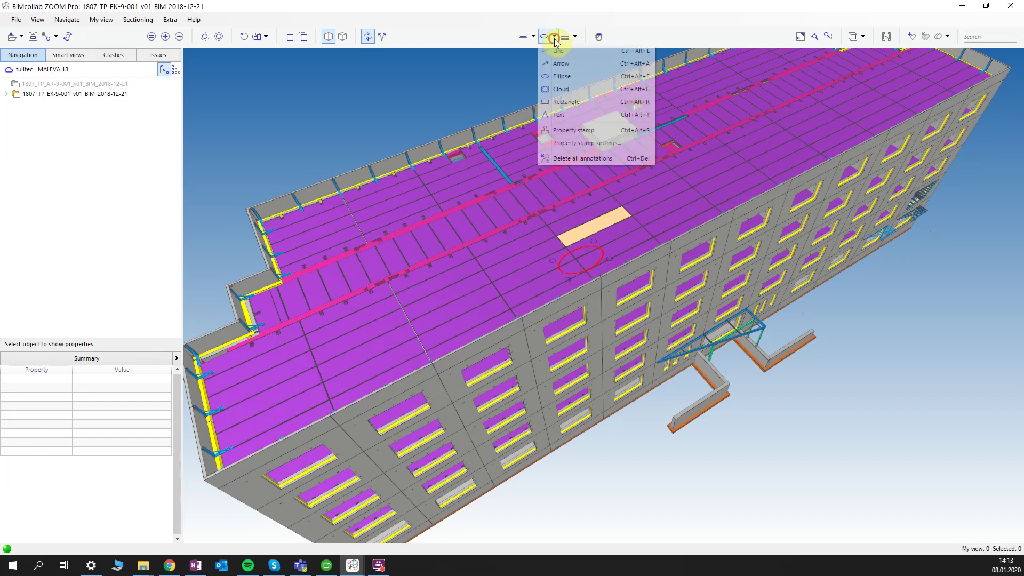
{"action": "left_click", "coordinate": [573, 130]}
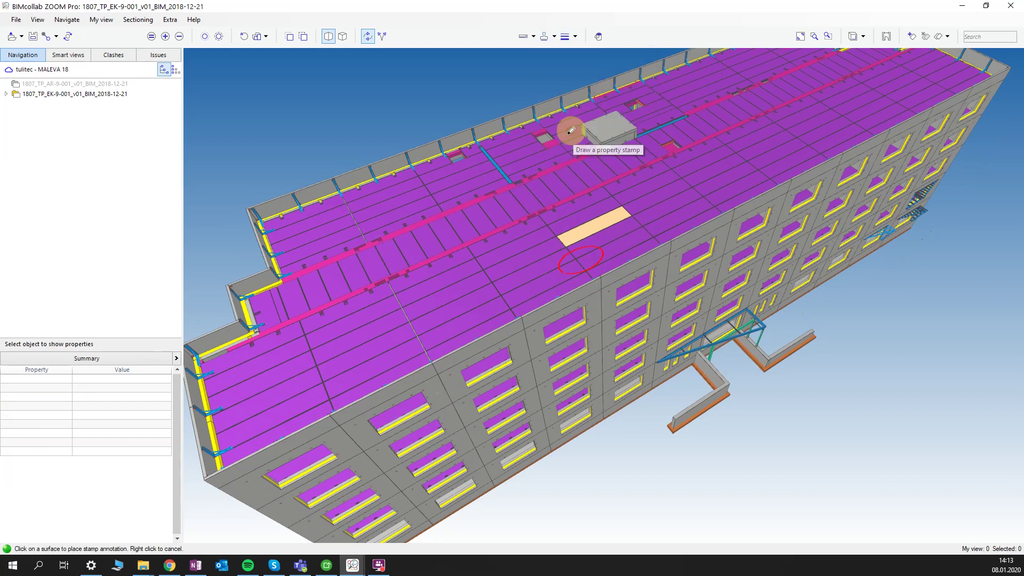
{"action": "scroll", "coordinate": [517, 261], "scroll_direction": "up", "scroll_amount": 3}
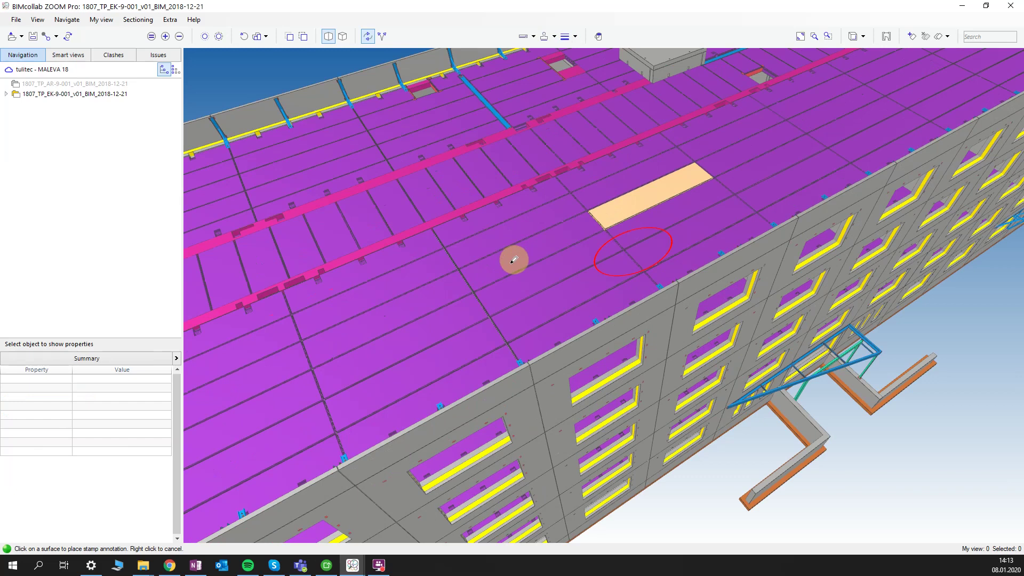
{"action": "left_click", "coordinate": [520, 259]}
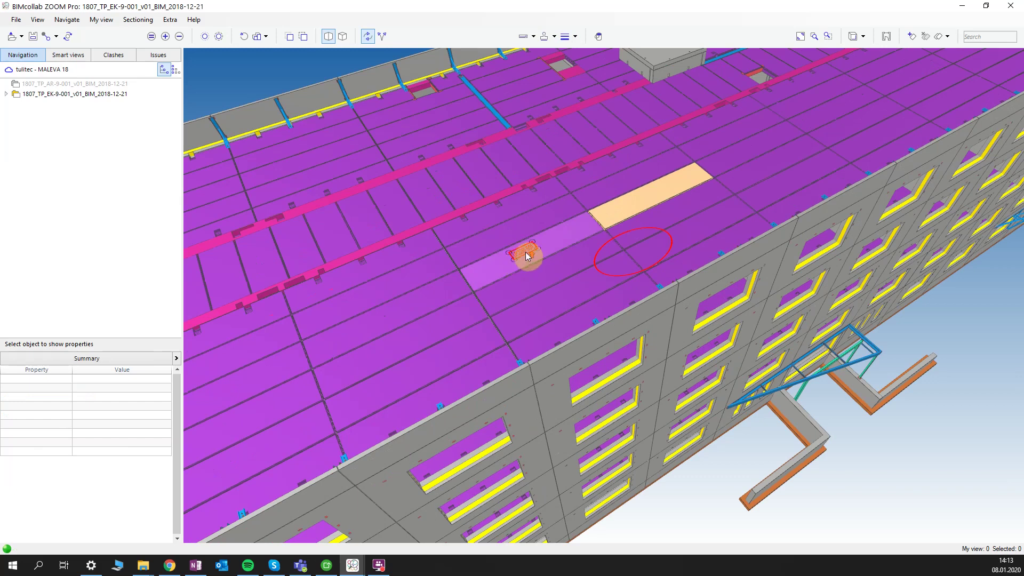
{"action": "scroll", "coordinate": [525, 255], "scroll_direction": "up", "scroll_amount": 3}
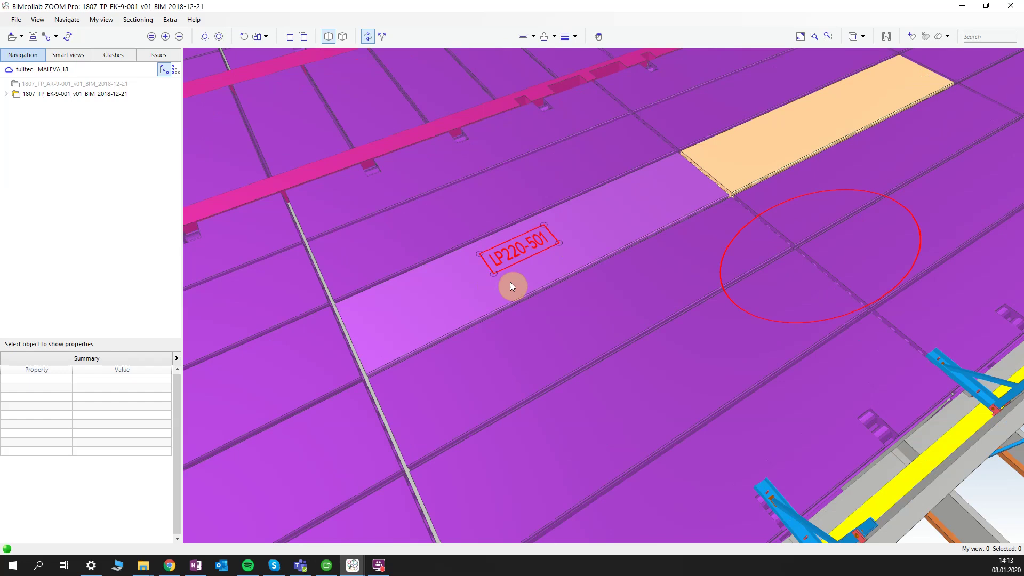
Measure across the roof slab next to the property stamp, from one long joint to the other
{"action": "left_click", "coordinate": [533, 37]}
{"action": "left_click", "coordinate": [546, 50]}
{"action": "left_click", "coordinate": [473, 232]}
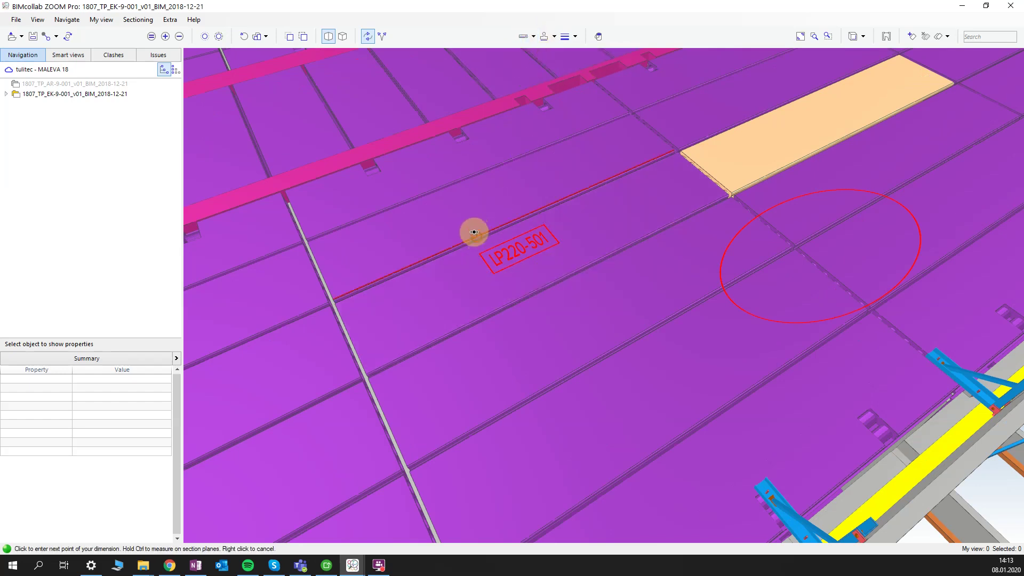
{"action": "left_click", "coordinate": [449, 187]}
{"action": "scroll", "coordinate": [466, 206], "scroll_direction": "up", "scroll_amount": 4}
{"action": "scroll", "coordinate": [462, 200], "scroll_direction": "down", "scroll_amount": 4}
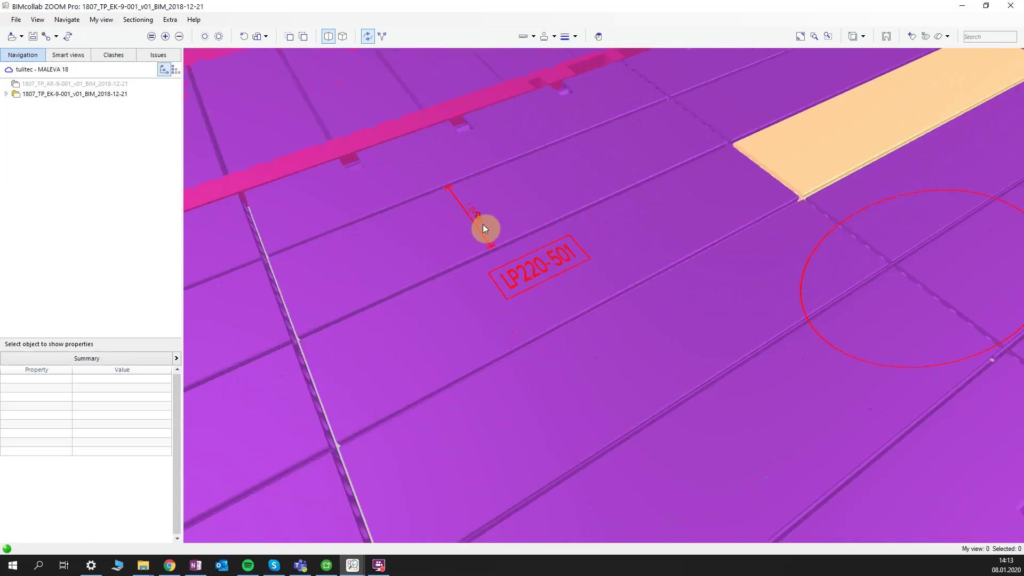
Zoom out and orbit to examine the whole building with the annotations on its roof
{"action": "scroll", "coordinate": [512, 220], "scroll_direction": "down", "scroll_amount": 4}
{"action": "scroll", "coordinate": [535, 214], "scroll_direction": "down", "scroll_amount": 4}
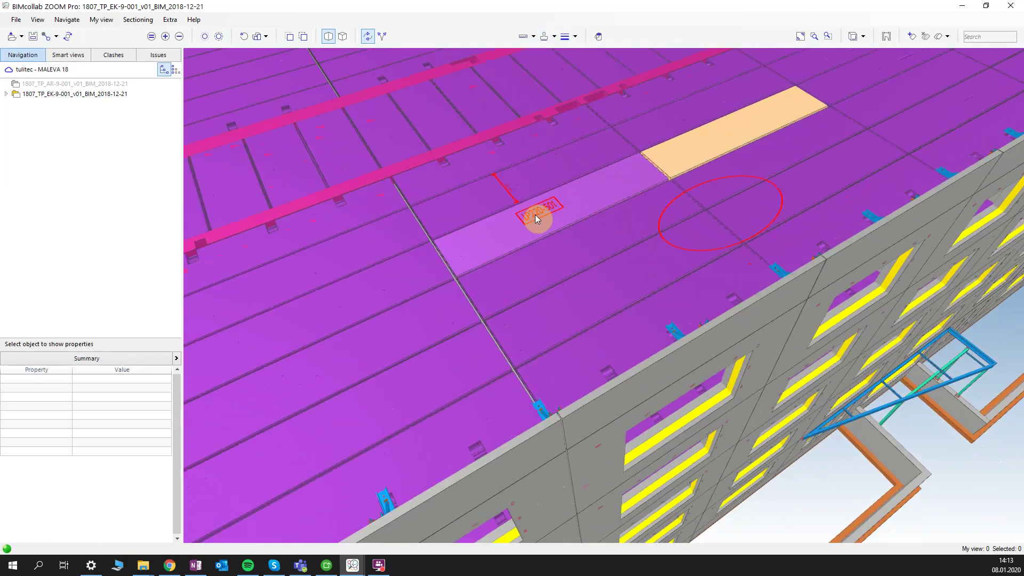
{"action": "scroll", "coordinate": [560, 231], "scroll_direction": "down", "scroll_amount": 2}
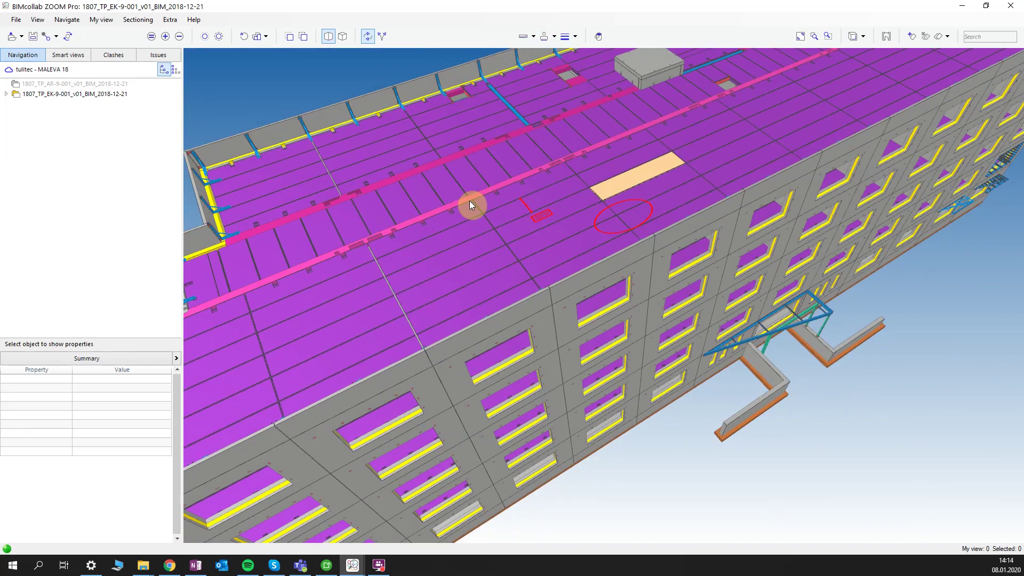
{"action": "scroll", "coordinate": [440, 231], "scroll_direction": "down", "scroll_amount": 3}
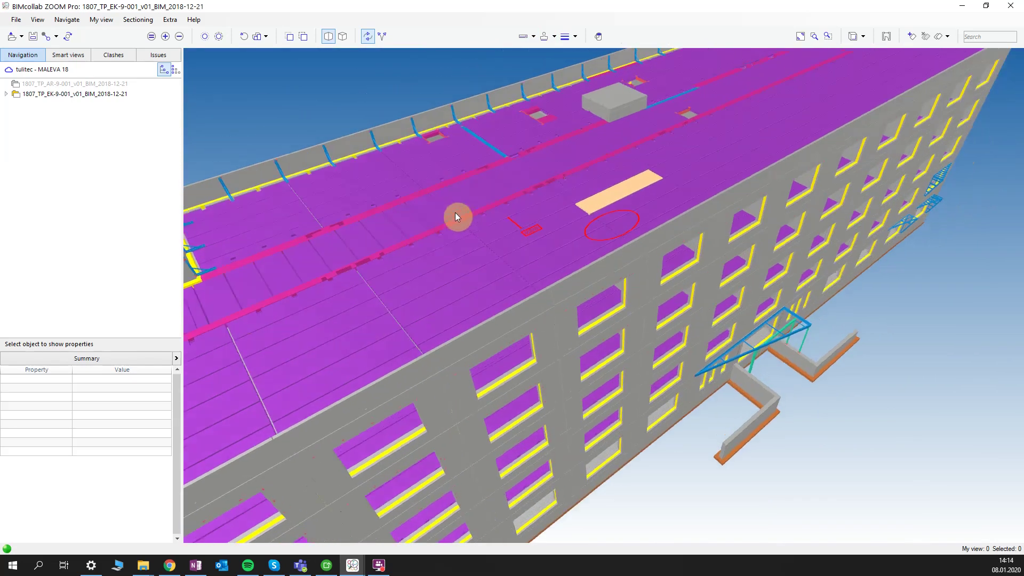
{"action": "middle_click_drag", "start_coordinate": [480, 174], "coordinate": [607, 157]}
{"action": "scroll", "coordinate": [607, 157], "scroll_direction": "down", "scroll_amount": 2}
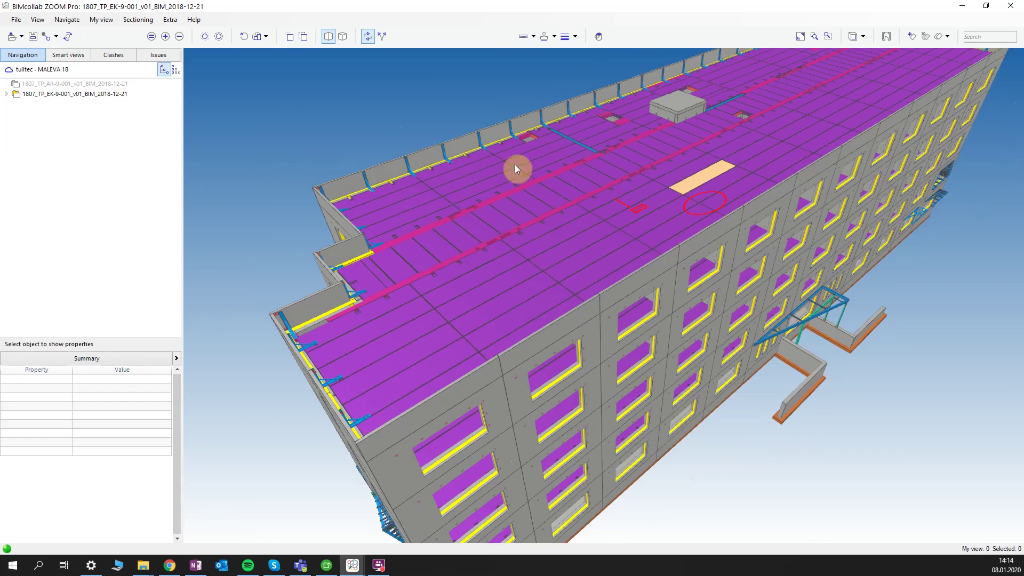
{"action": "scroll", "coordinate": [433, 205], "scroll_direction": "down", "scroll_amount": 2}
{"action": "scroll", "coordinate": [574, 219], "scroll_direction": "down", "scroll_amount": 2}
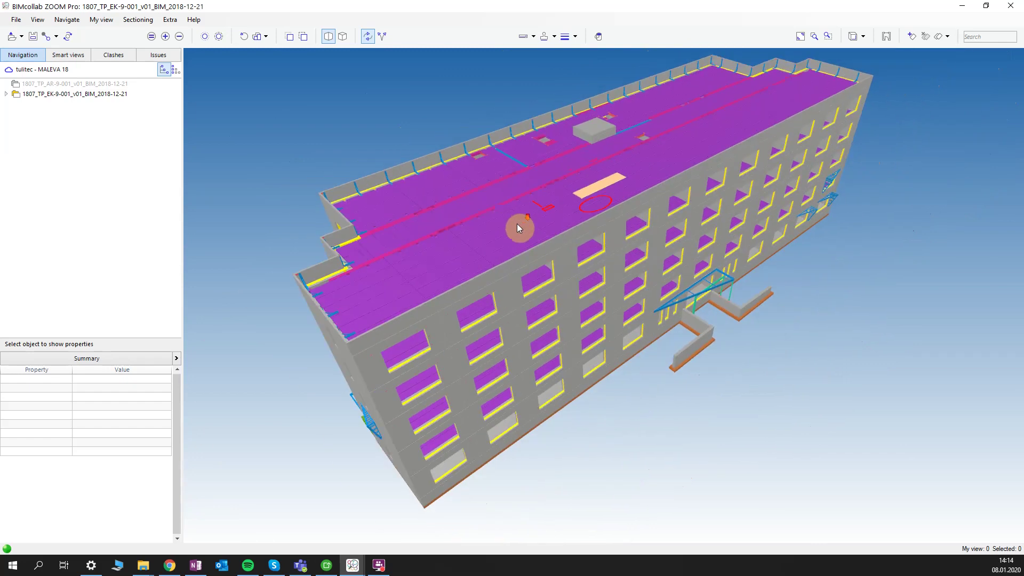
Hide roof slabs between the property stamp and the long facade, and show them again
{"action": "left_click", "coordinate": [512, 234]}
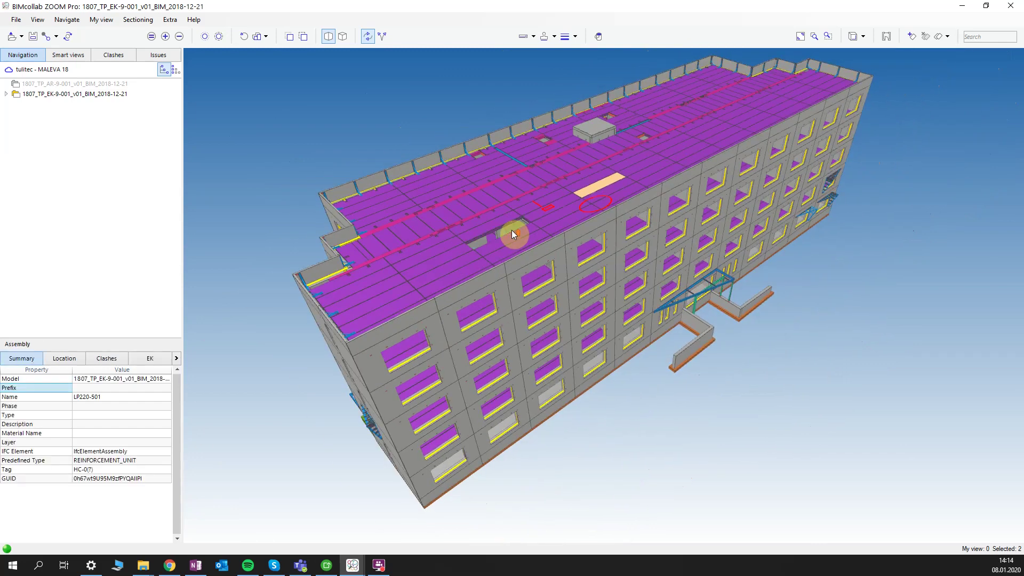
{"action": "scroll", "coordinate": [514, 240], "scroll_direction": "up", "scroll_amount": 3}
{"action": "scroll", "coordinate": [519, 250], "scroll_direction": "down", "scroll_amount": 1}
{"action": "left_click", "coordinate": [520, 249]}
{"action": "key", "text": "space"}
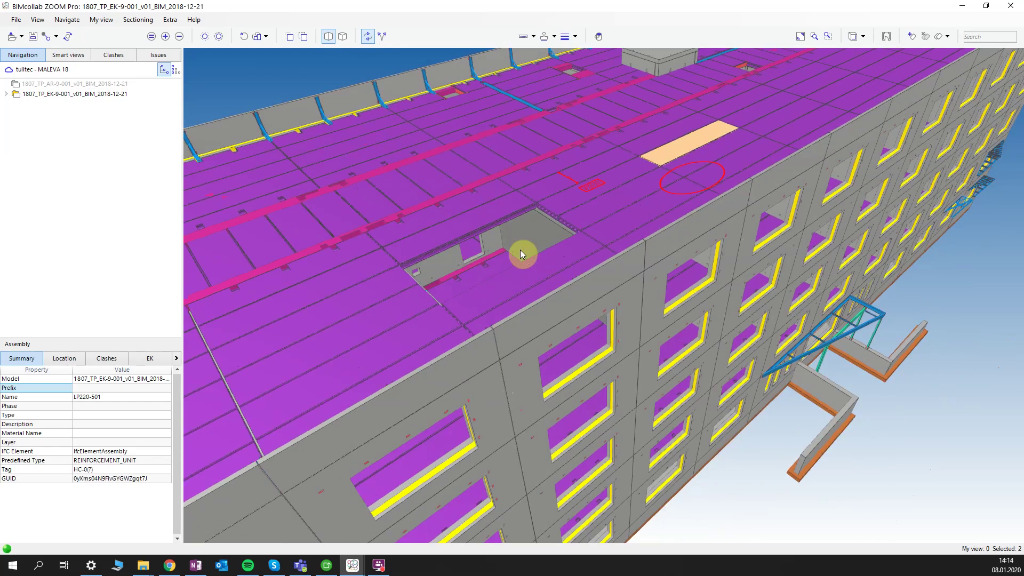
{"action": "key", "text": "Escape"}
{"action": "mouse_move", "coordinate": [520, 250]}
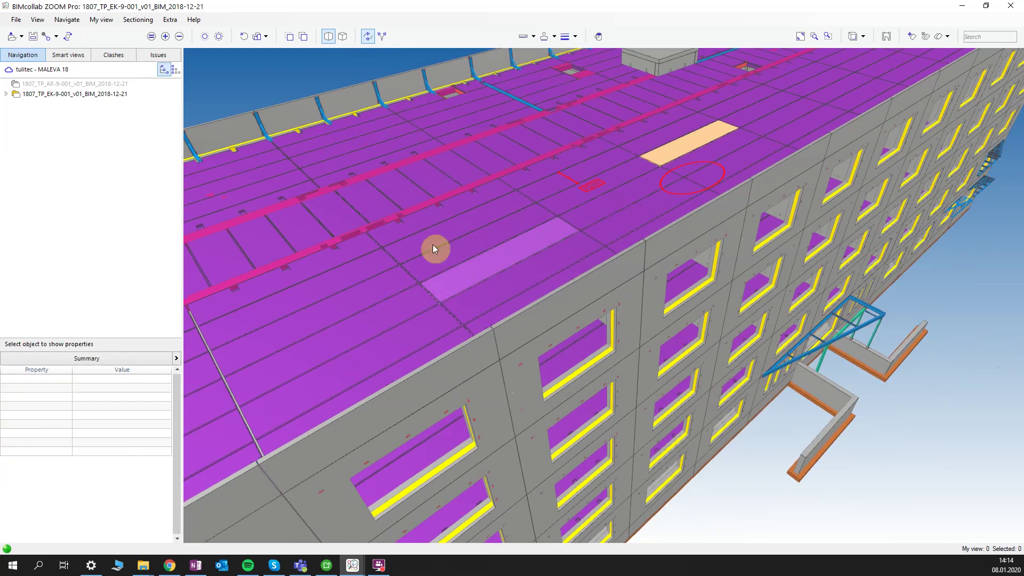
Switch to Chrome, look through the Overview Hotkeys document from the BIMcollab ZOOM download page, and return to that page
{"action": "left_click", "coordinate": [170, 565]}
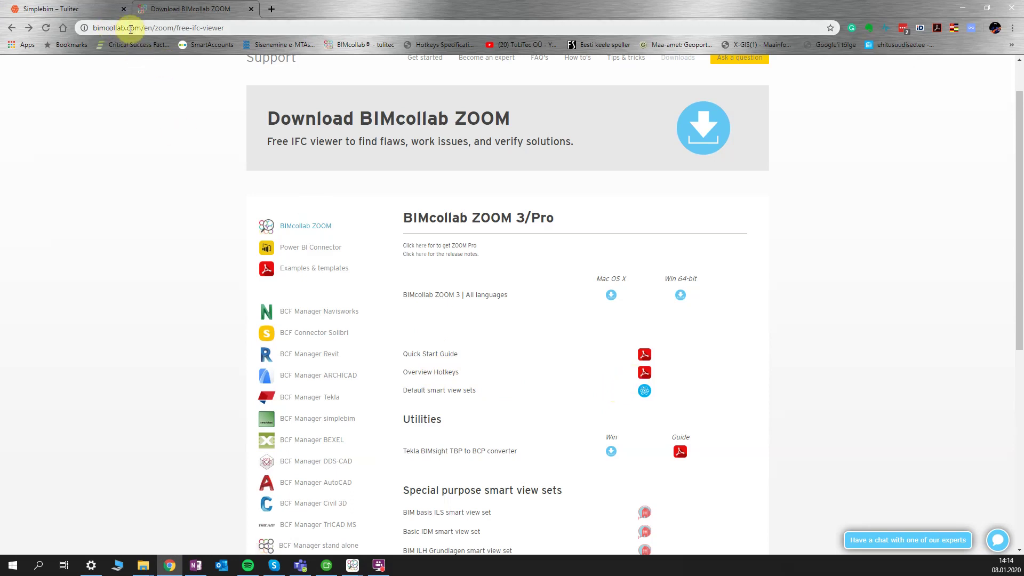
{"action": "left_click", "coordinate": [655, 372]}
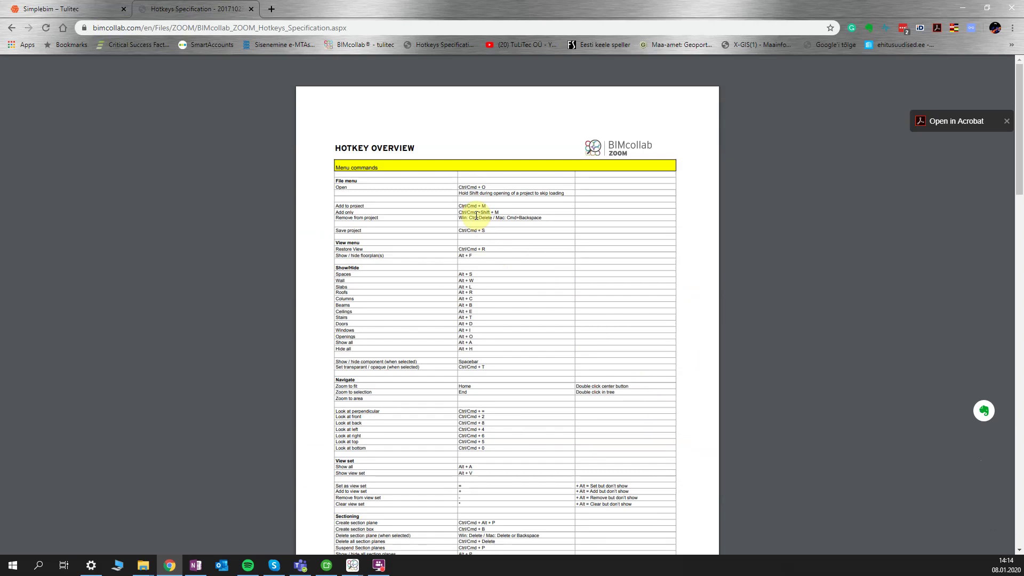
{"action": "scroll", "coordinate": [482, 219], "scroll_direction": "down", "scroll_amount": 8}
{"action": "scroll", "coordinate": [482, 219], "scroll_direction": "up", "scroll_amount": 8}
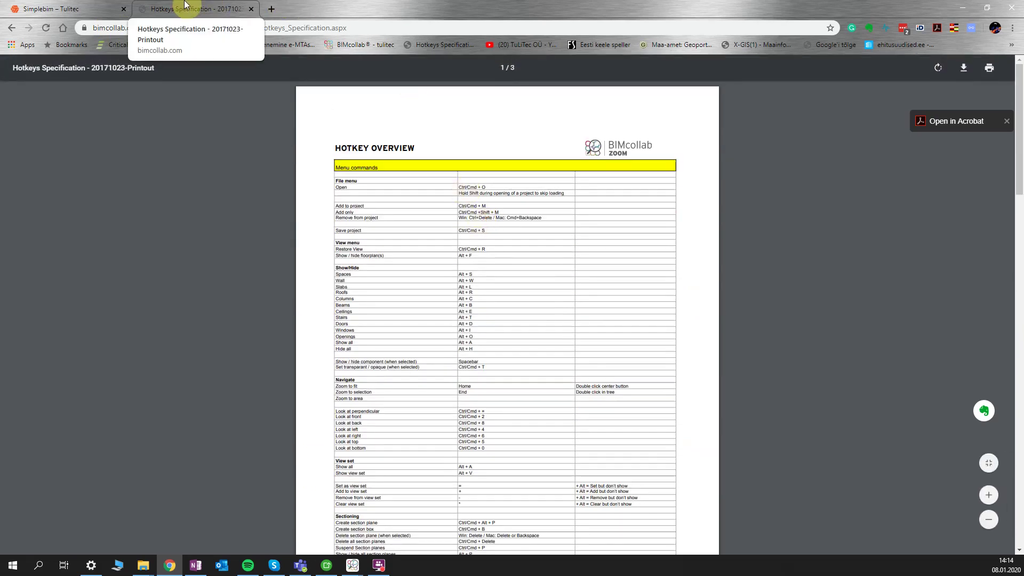
{"action": "left_click", "coordinate": [10, 29]}
Switch back to the building model in BIMcollab ZOOM and list its components by object type instead of by model
{"action": "mouse_move", "coordinate": [352, 564]}
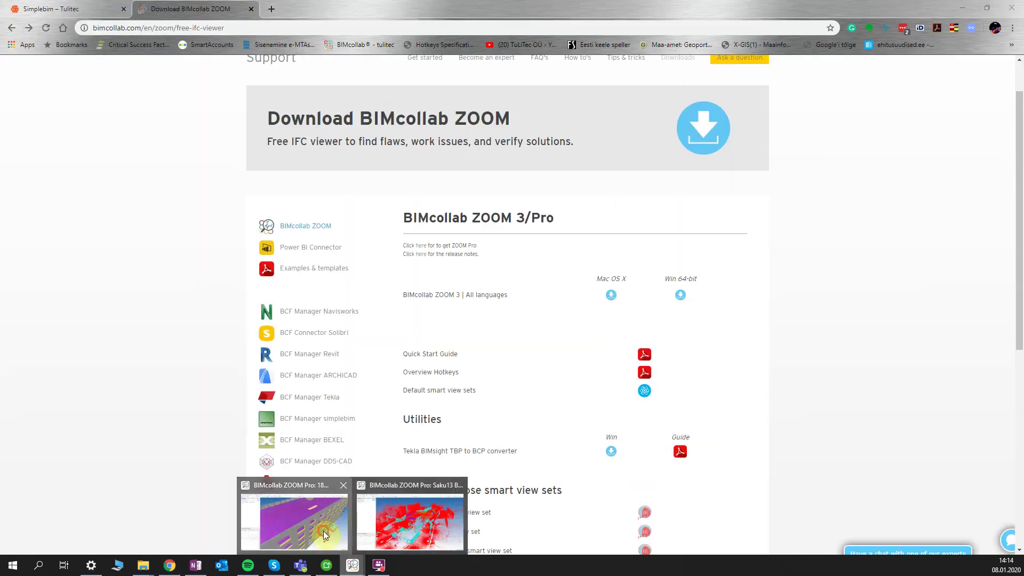
{"action": "left_click", "coordinate": [323, 530]}
{"action": "left_click_drag", "start_coordinate": [286, 213], "coordinate": [629, 278]}
{"action": "left_click", "coordinate": [61, 69]}
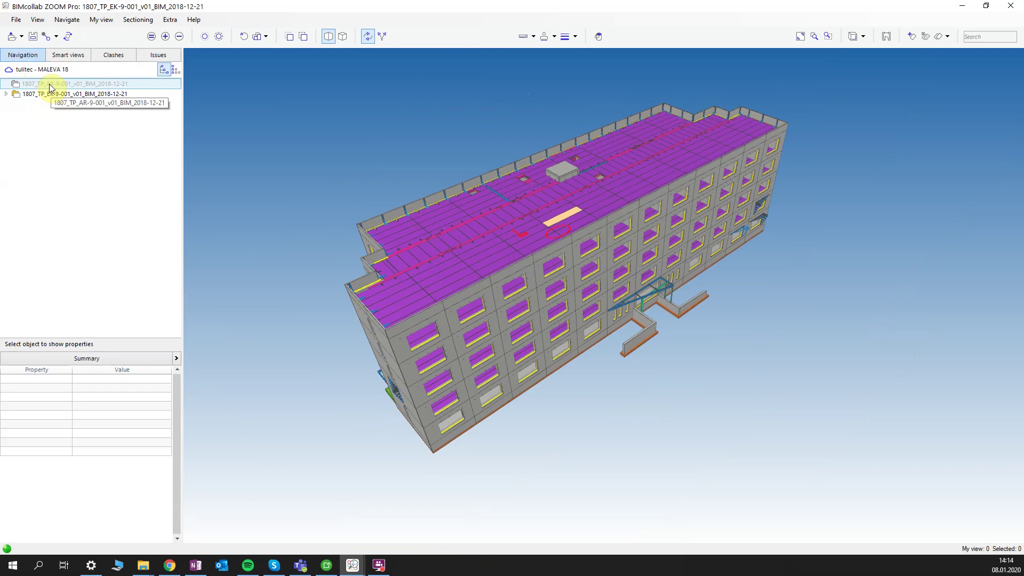
{"action": "left_click", "coordinate": [174, 70]}
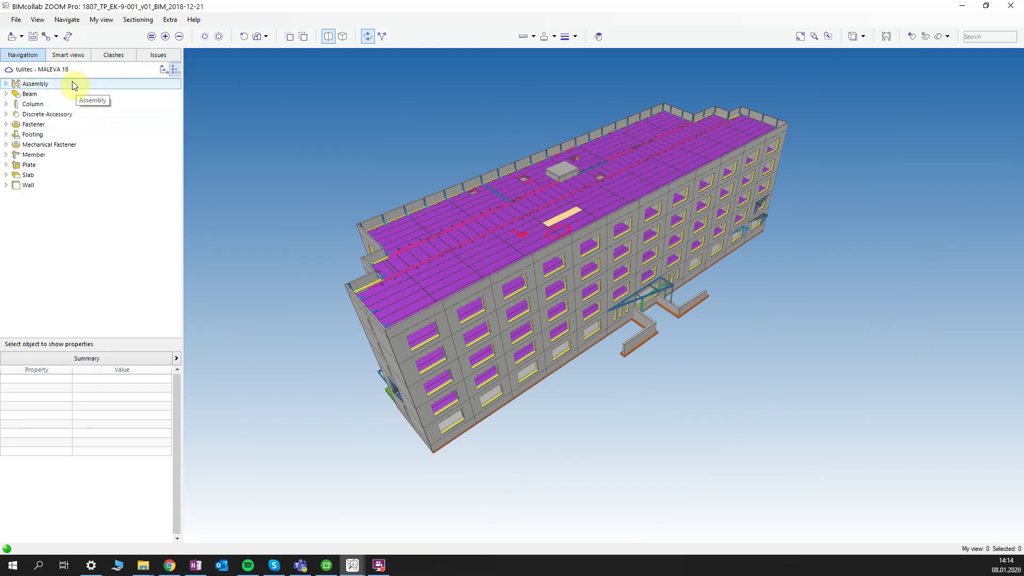
Isolate all Beam objects as My view, and replace that view with all Slab objects
{"action": "left_click", "coordinate": [30, 94]}
{"action": "right_click", "coordinate": [29, 95]}
{"action": "left_click", "coordinate": [57, 134]}
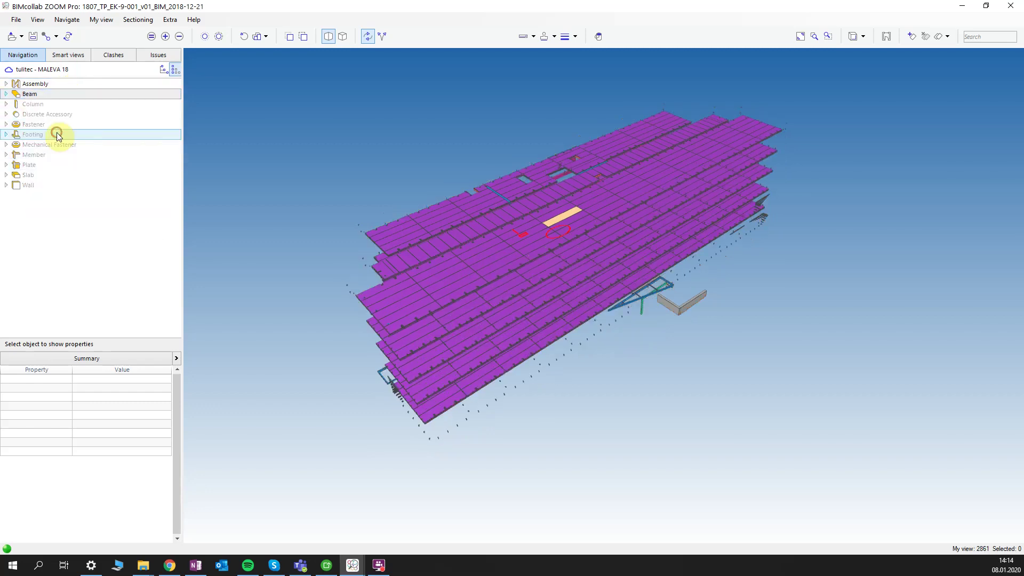
{"action": "left_click", "coordinate": [41, 176]}
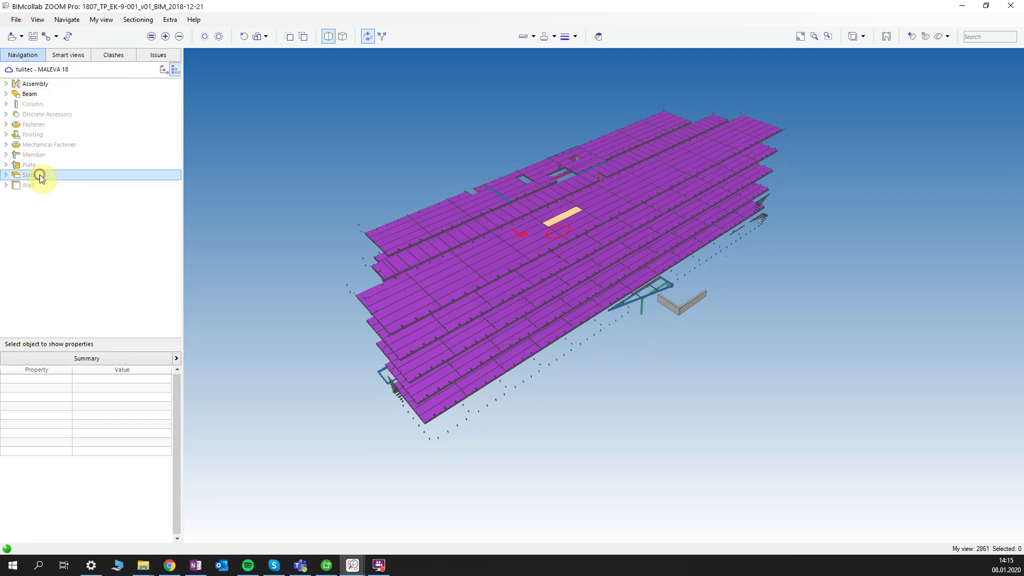
{"action": "right_click", "coordinate": [40, 177]}
{"action": "left_click", "coordinate": [72, 211]}
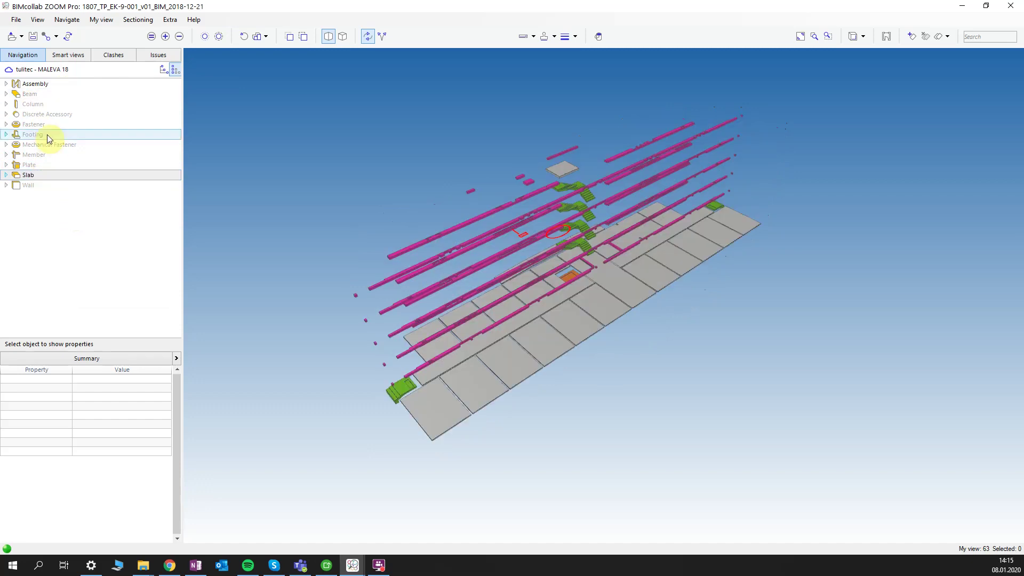
Isolate all Wall objects as My view and return the navigation list to the model tree
{"action": "left_click", "coordinate": [51, 184]}
{"action": "right_click", "coordinate": [52, 184]}
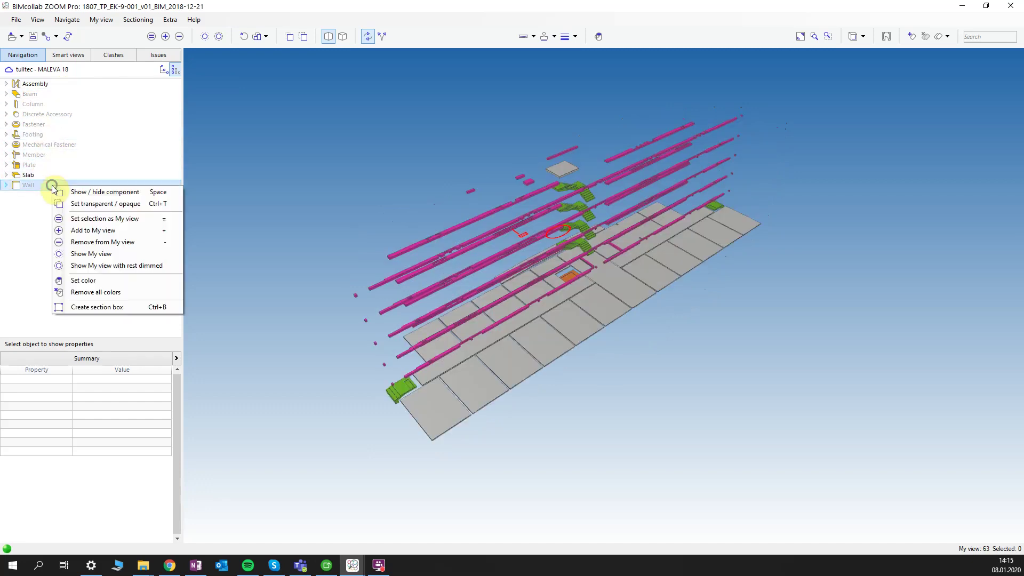
{"action": "left_click", "coordinate": [89, 220]}
{"action": "scroll", "coordinate": [535, 247], "scroll_direction": "down", "scroll_amount": 3}
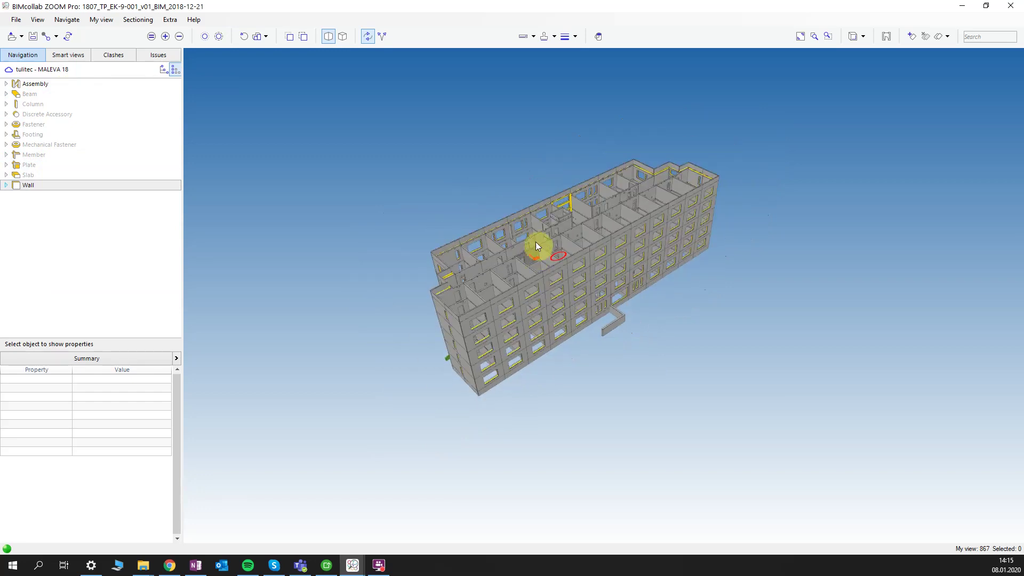
{"action": "scroll", "coordinate": [538, 251], "scroll_direction": "up", "scroll_amount": 5}
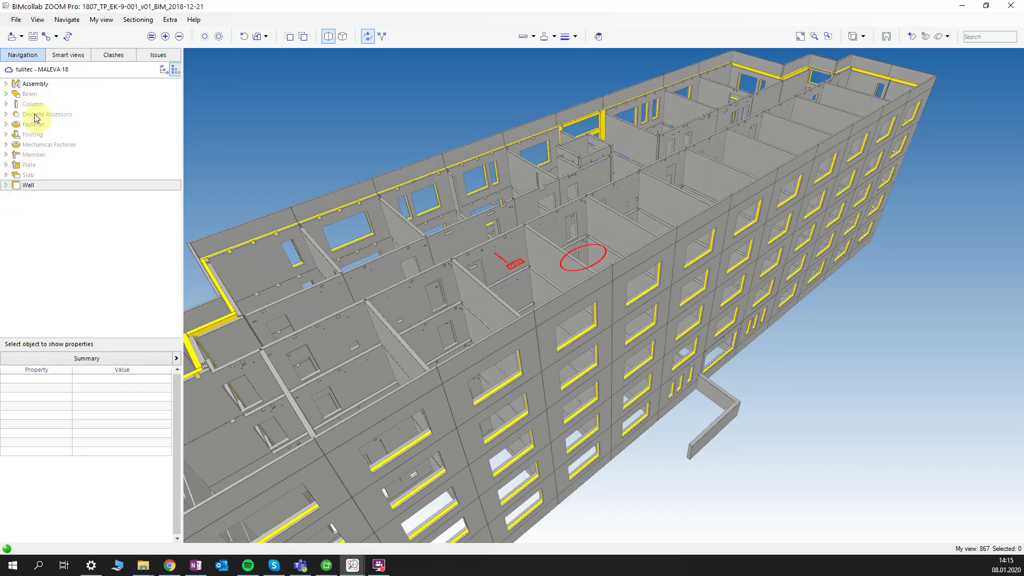
{"action": "left_click", "coordinate": [163, 71]}
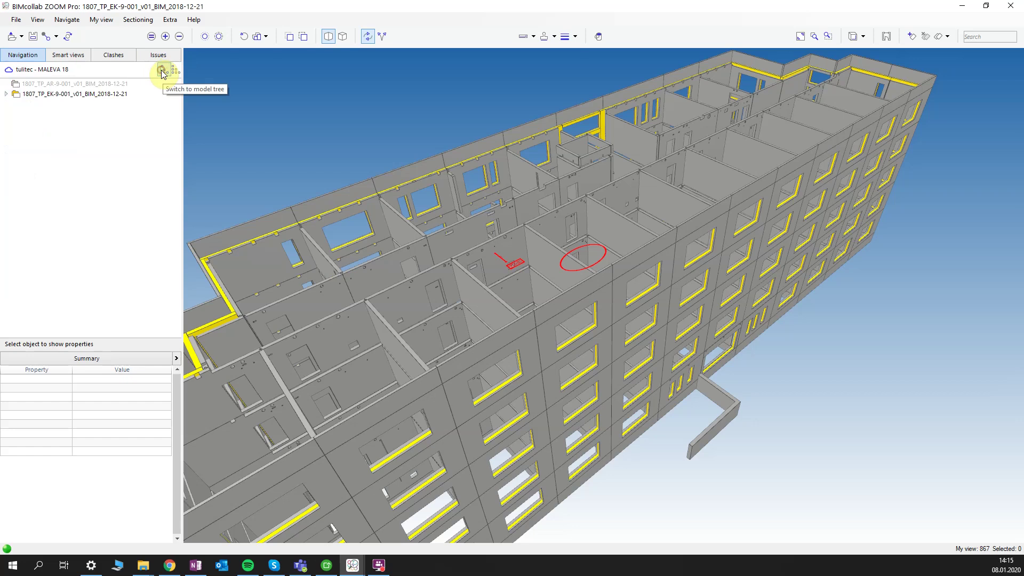
Review the Location and EK properties of the windowed wall panel at the building's upper corner, and deselect it
{"action": "scroll", "coordinate": [406, 180], "scroll_direction": "down", "scroll_amount": 3}
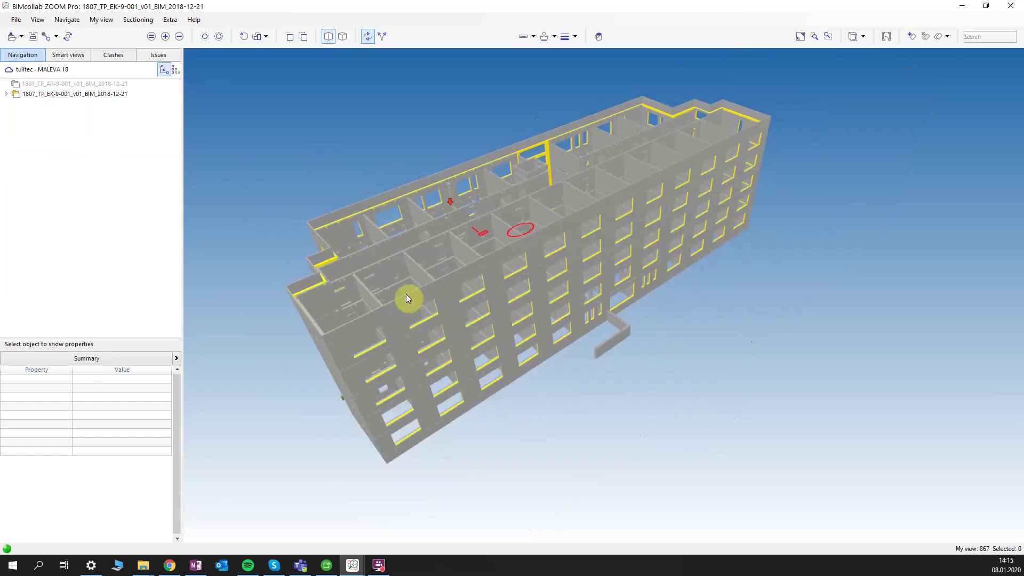
{"action": "scroll", "coordinate": [406, 298], "scroll_direction": "up", "scroll_amount": 5}
{"action": "left_click", "coordinate": [452, 294]}
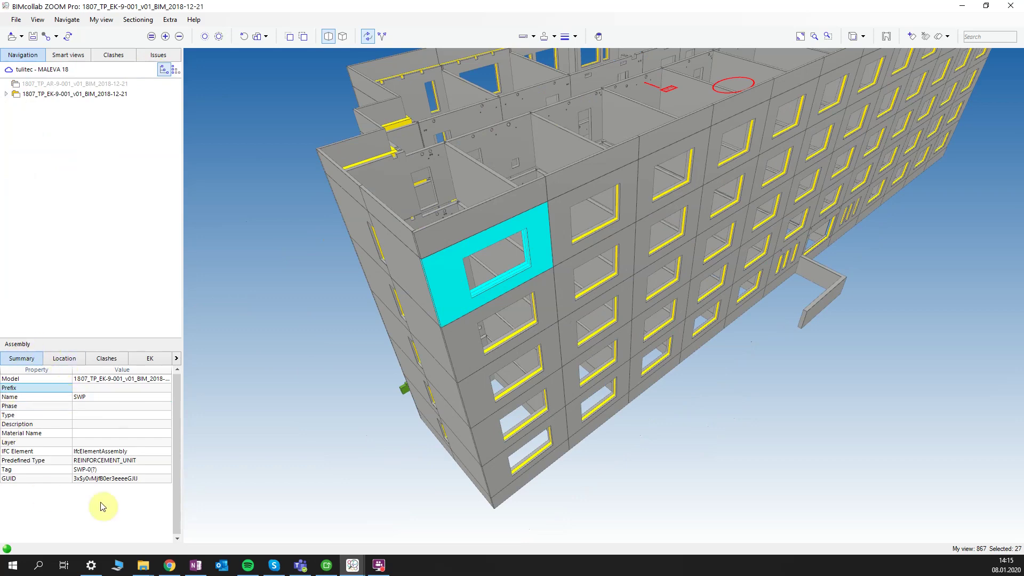
{"action": "left_click", "coordinate": [65, 358]}
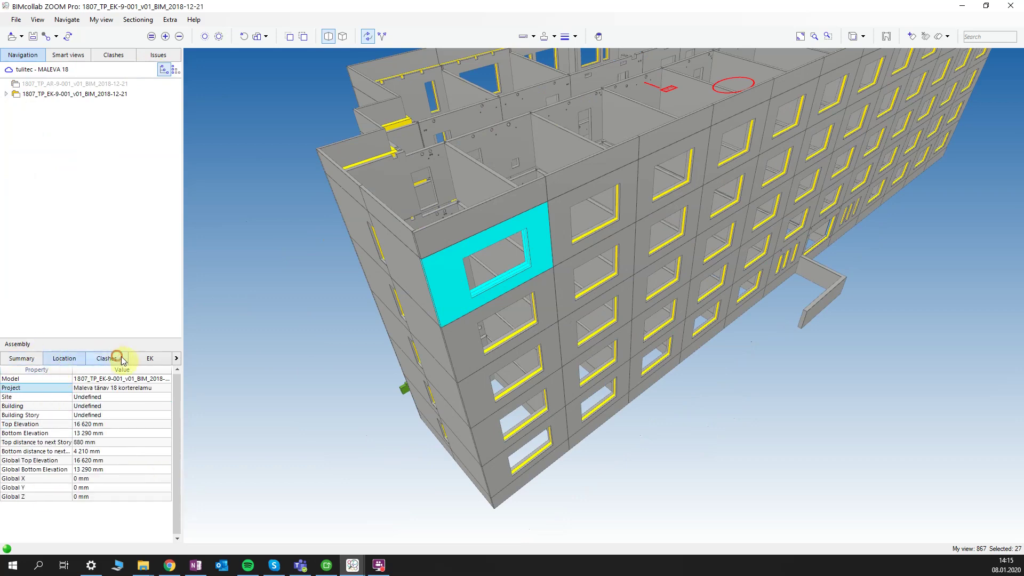
{"action": "left_click", "coordinate": [148, 359]}
{"action": "scroll", "coordinate": [150, 402], "scroll_direction": "down", "scroll_amount": 3}
{"action": "scroll", "coordinate": [149, 404], "scroll_direction": "up", "scroll_amount": 3}
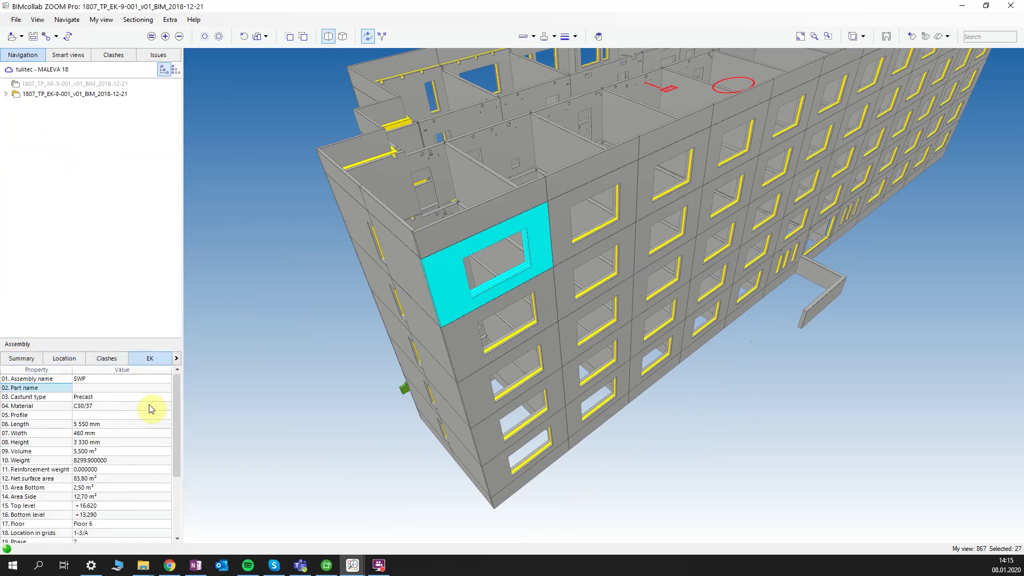
{"action": "left_click", "coordinate": [296, 419]}
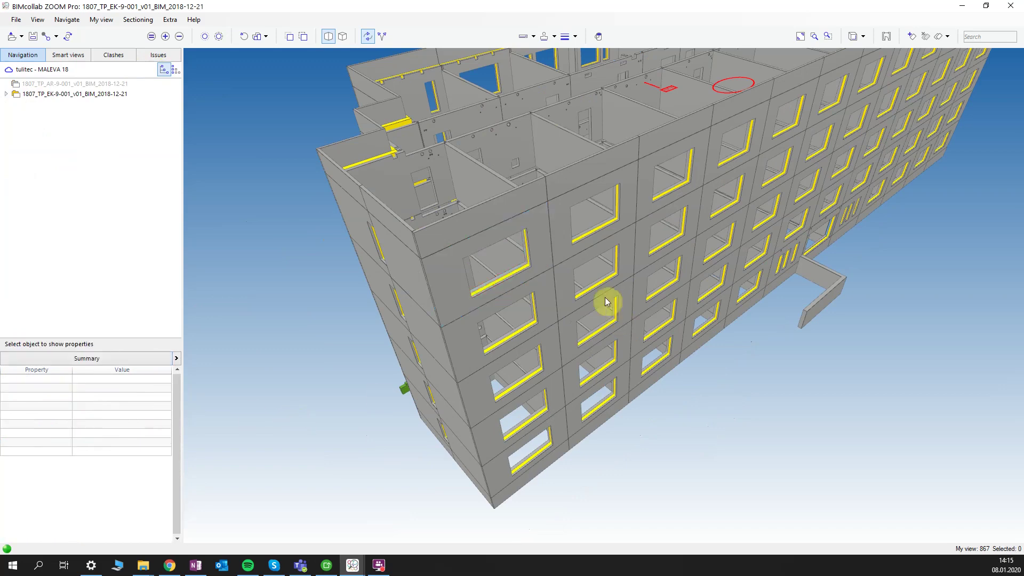
Select the upper corner wall panel again and show the quick info of a neighbouring panel
{"action": "left_click", "coordinate": [510, 287]}
{"action": "scroll", "coordinate": [509, 286], "scroll_direction": "up", "scroll_amount": 3}
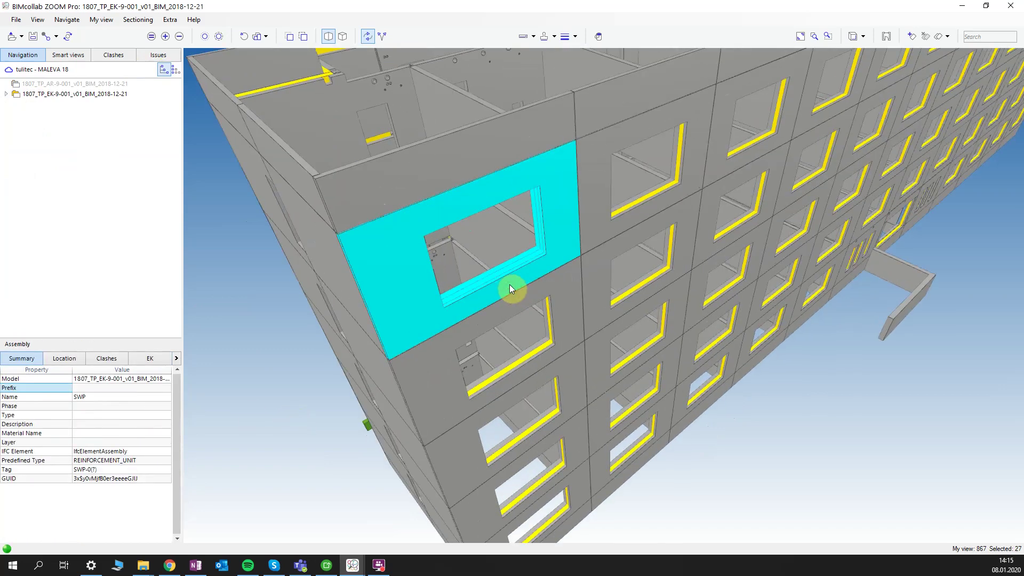
{"action": "mouse_move", "coordinate": [528, 267]}
{"action": "left_click", "coordinate": [648, 285]}
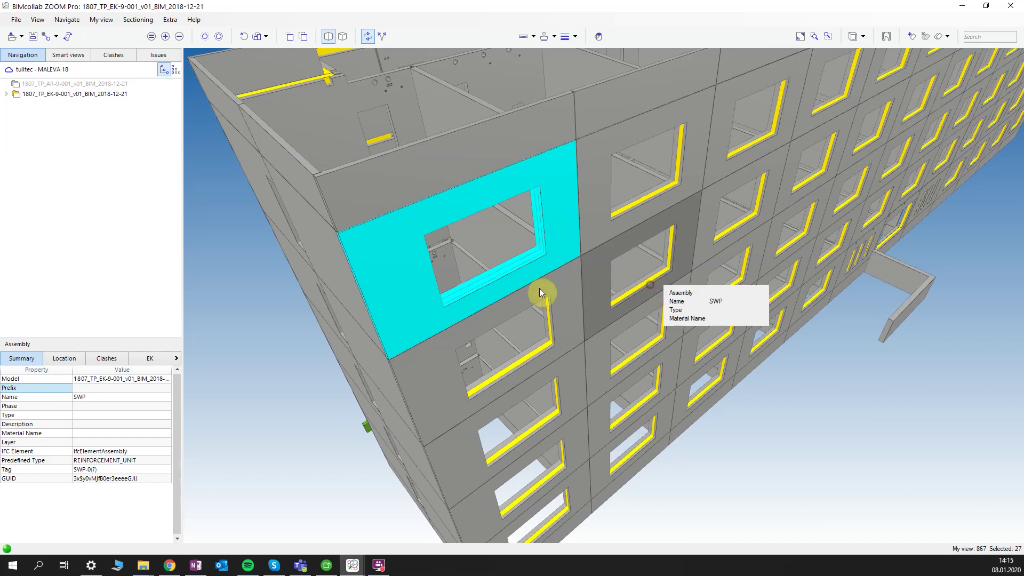
Select only the wall part of the upper corner panel, review its EK properties, and deselect it
{"action": "left_click", "coordinate": [450, 302]}
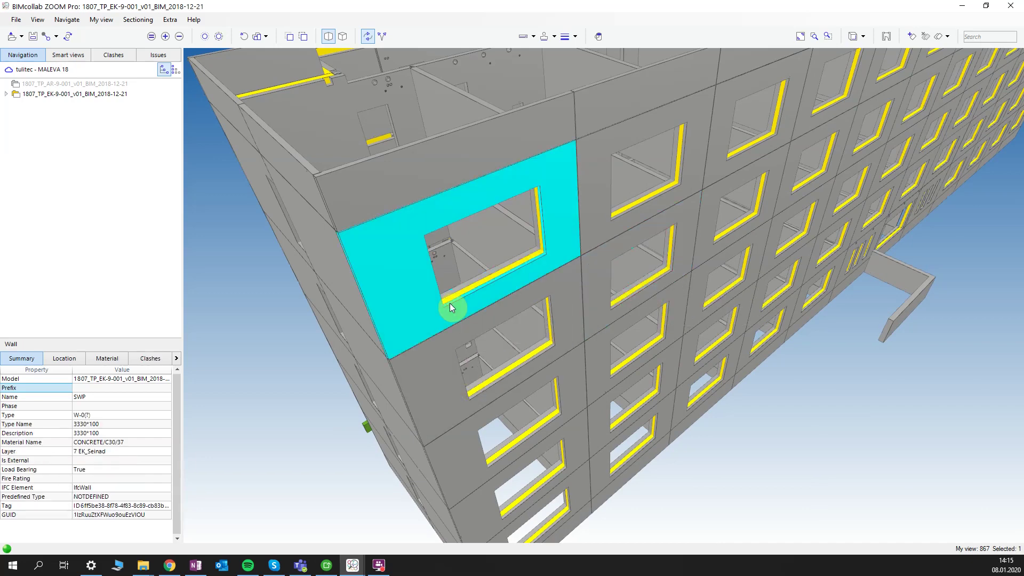
{"action": "scroll", "coordinate": [449, 303], "scroll_direction": "up", "scroll_amount": 3}
{"action": "left_click", "coordinate": [472, 299]}
{"action": "left_click", "coordinate": [472, 304]}
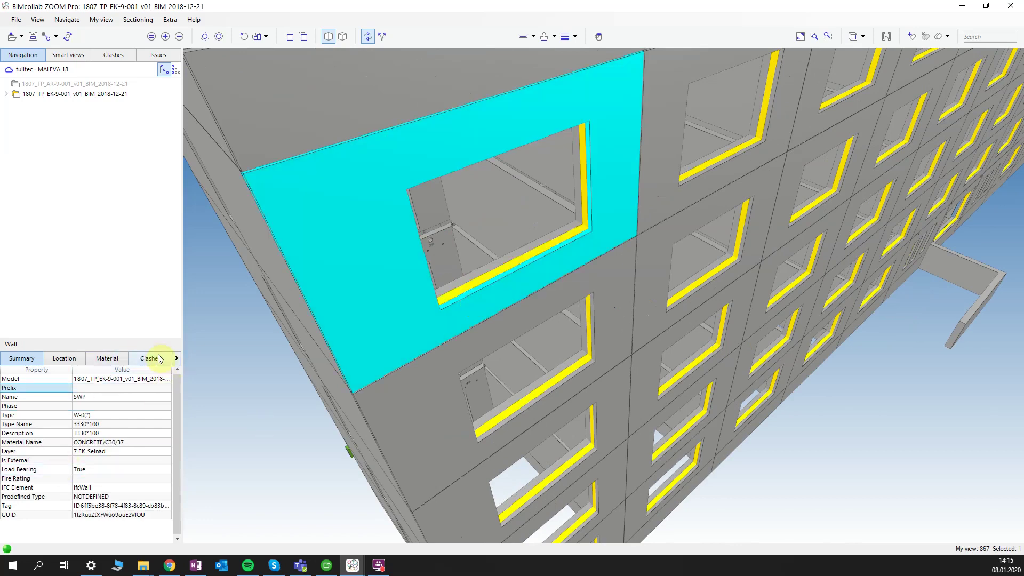
{"action": "left_click", "coordinate": [175, 358]}
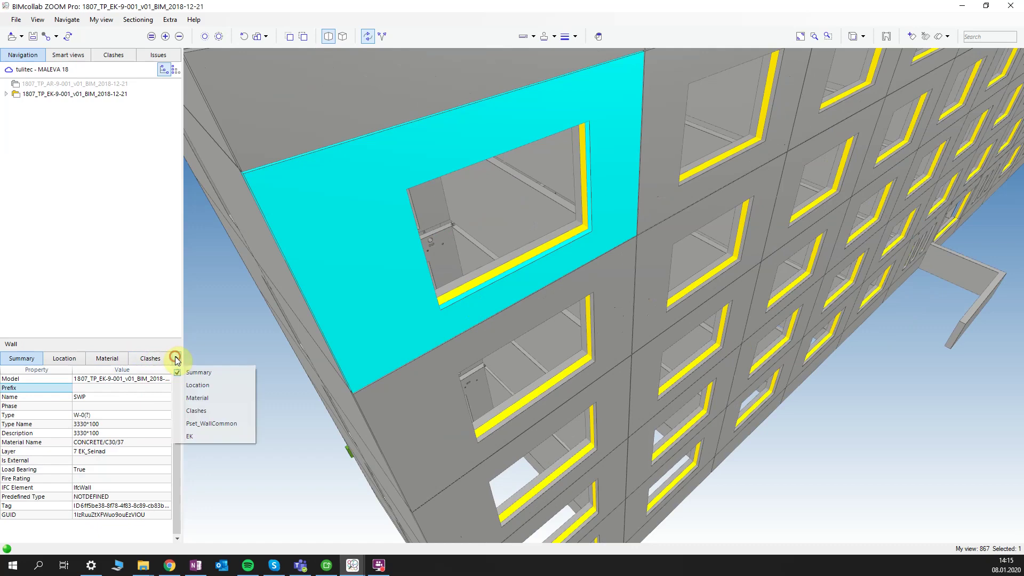
{"action": "left_click", "coordinate": [197, 429]}
{"action": "scroll", "coordinate": [561, 370], "scroll_direction": "down", "scroll_amount": 5}
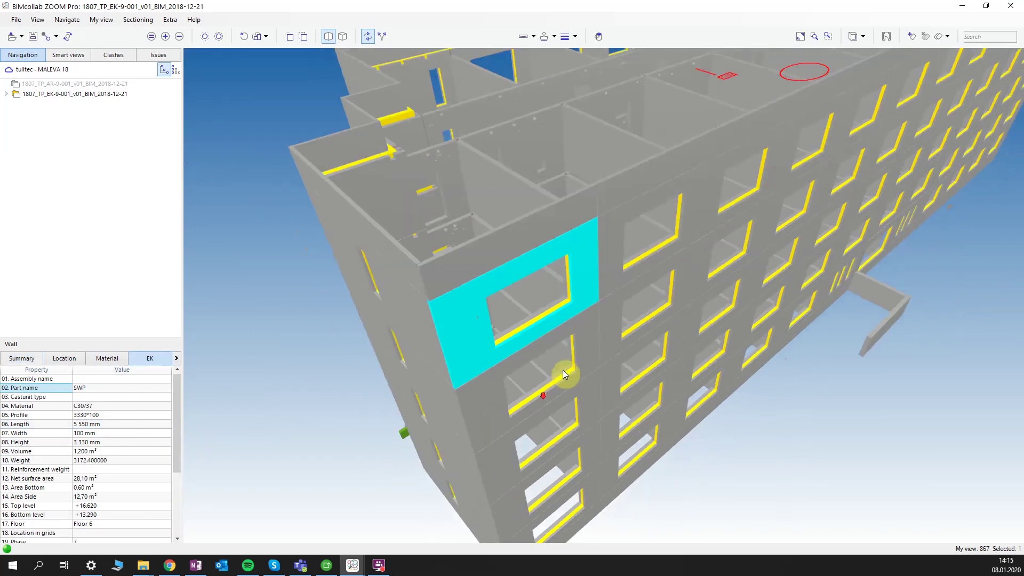
{"action": "right_click", "coordinate": [715, 456]}
{"action": "left_click", "coordinate": [700, 467]}
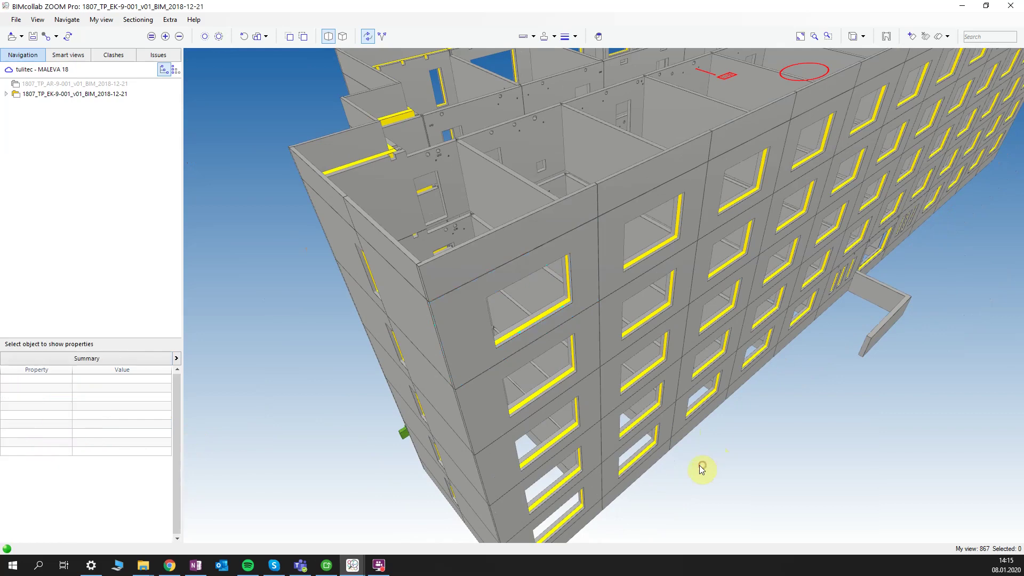
List the smart views and show the complete building model again with all object types
{"action": "scroll", "coordinate": [680, 454], "scroll_direction": "down", "scroll_amount": 5}
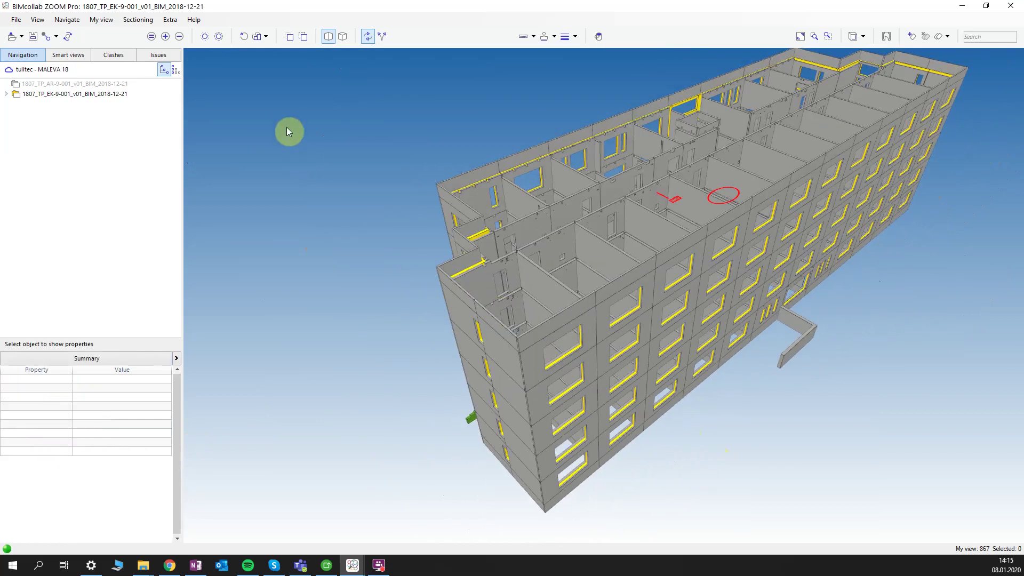
{"action": "scroll", "coordinate": [504, 219], "scroll_direction": "down", "scroll_amount": 2}
{"action": "middle_click_drag", "start_coordinate": [642, 226], "coordinate": [560, 247]}
{"action": "left_click_drag", "start_coordinate": [651, 395], "coordinate": [637, 395]}
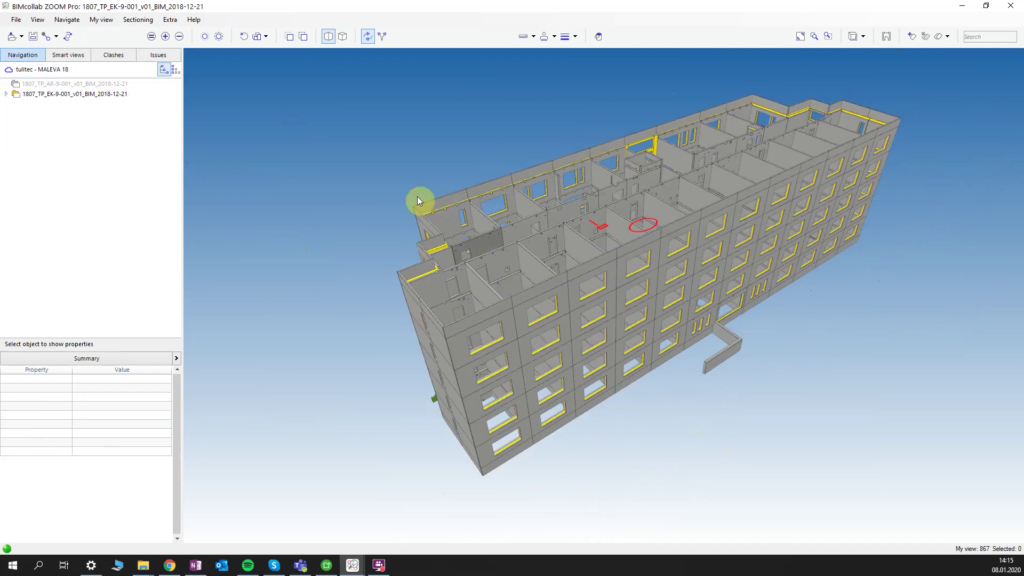
{"action": "left_click", "coordinate": [75, 56]}
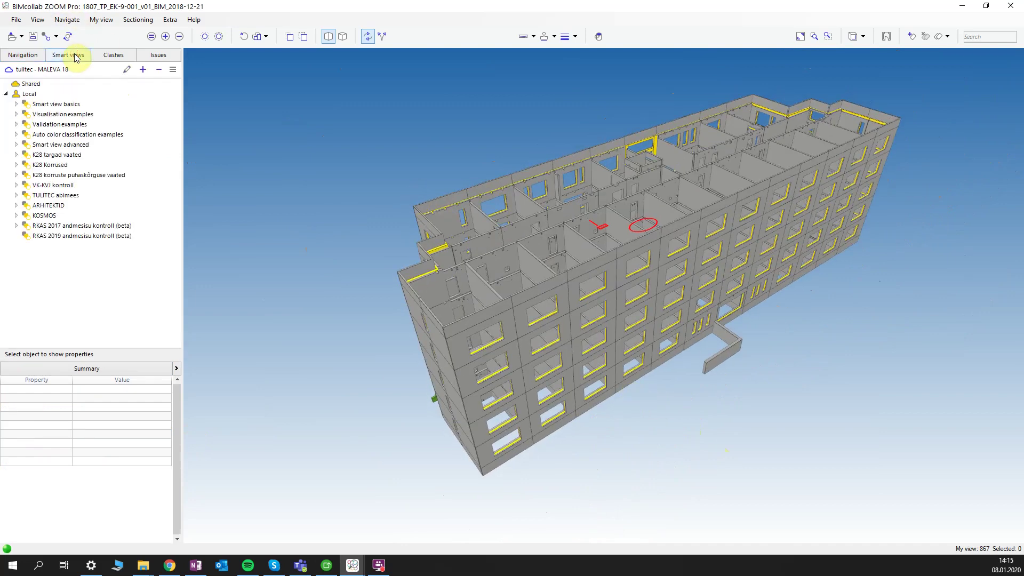
{"action": "right_click", "coordinate": [283, 327]}
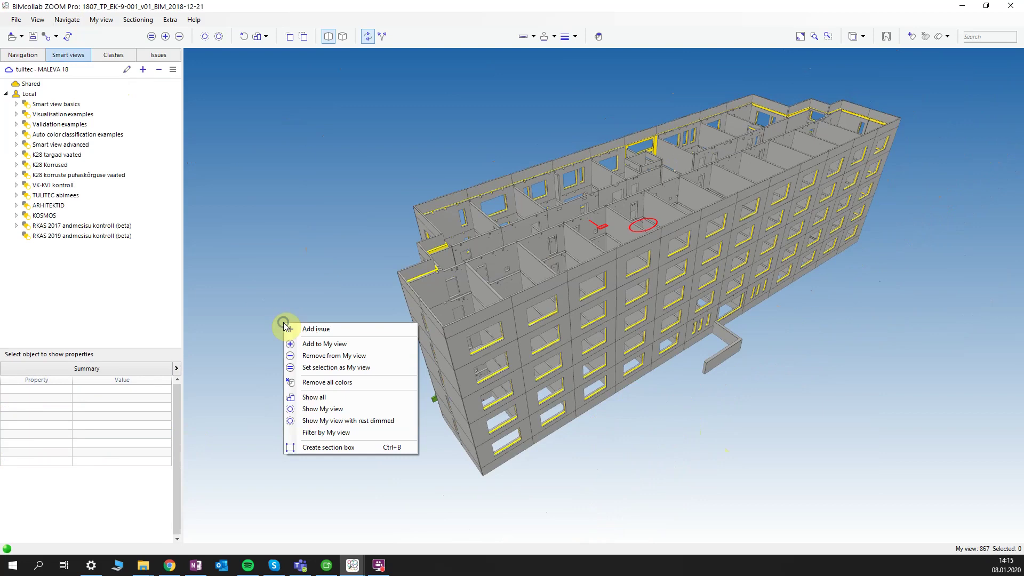
{"action": "left_click", "coordinate": [261, 288]}
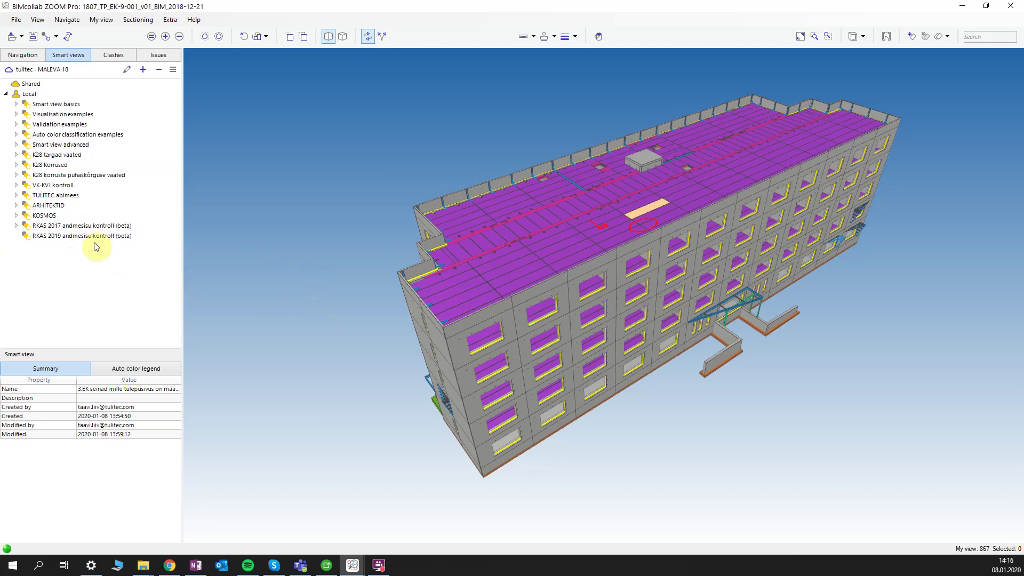
Expand the RKAS 2017 andmesisu kontroll (beta) set and apply its first smart view, followed by 3.EK seinad mille tulepüsivus on määramata
{"action": "left_click", "coordinate": [17, 226]}
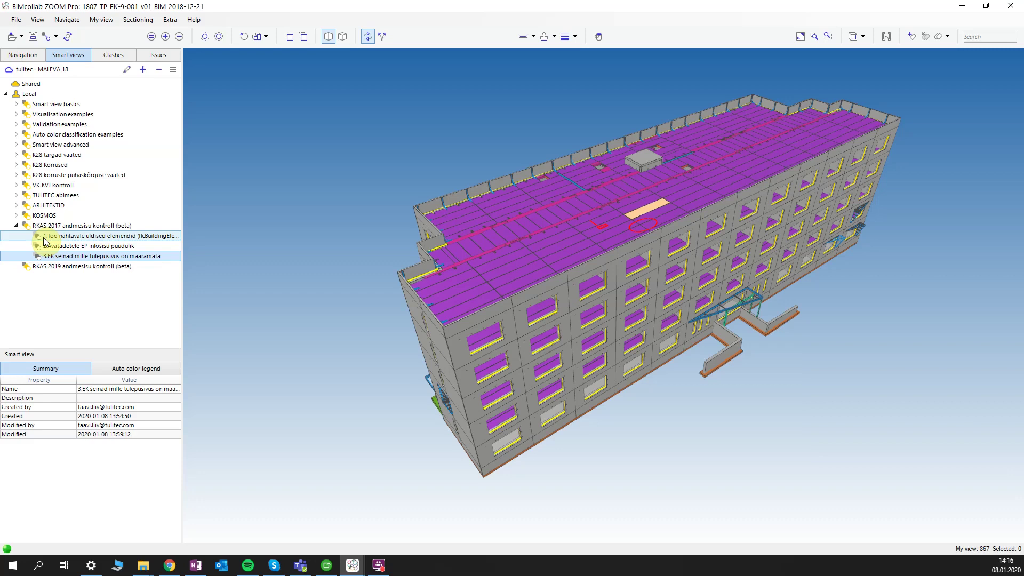
{"action": "left_click", "coordinate": [45, 238]}
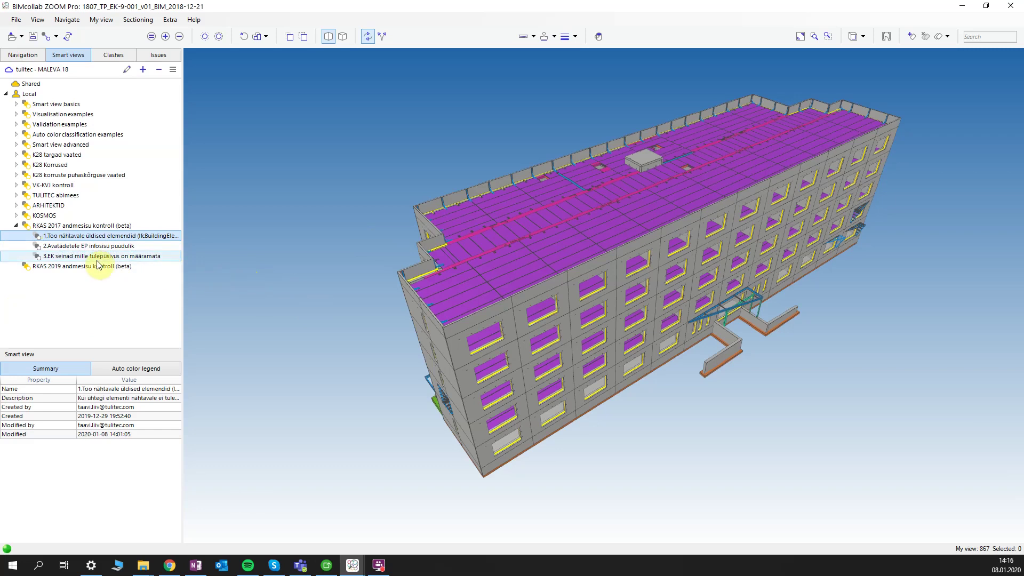
{"action": "left_click", "coordinate": [63, 259]}
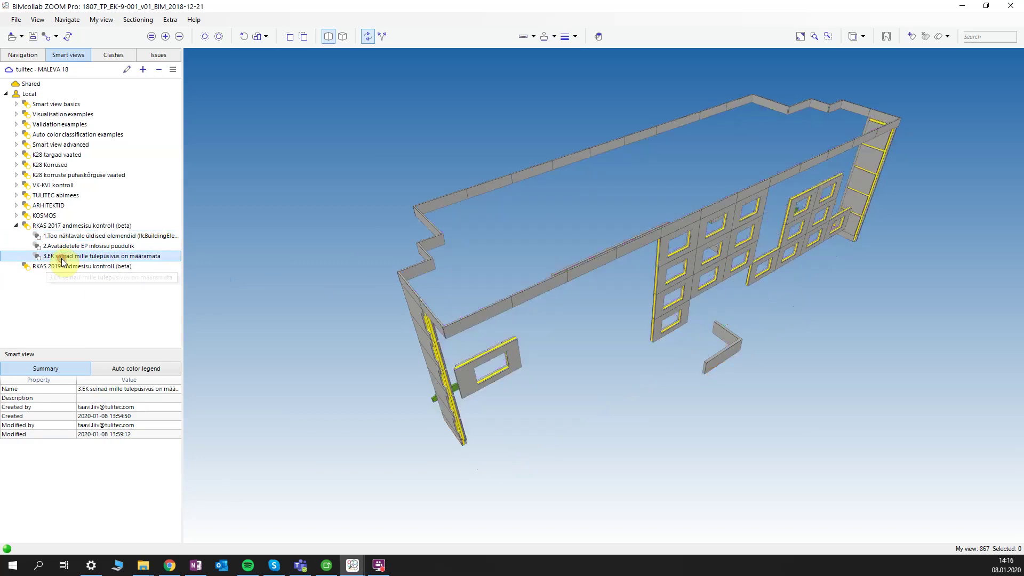
Review the EK properties of the free-standing windowed wall assembly near the building corner, and deselect it
{"action": "left_click_drag", "start_coordinate": [388, 414], "coordinate": [457, 336]}
{"action": "scroll", "coordinate": [458, 427], "scroll_direction": "up", "scroll_amount": 3}
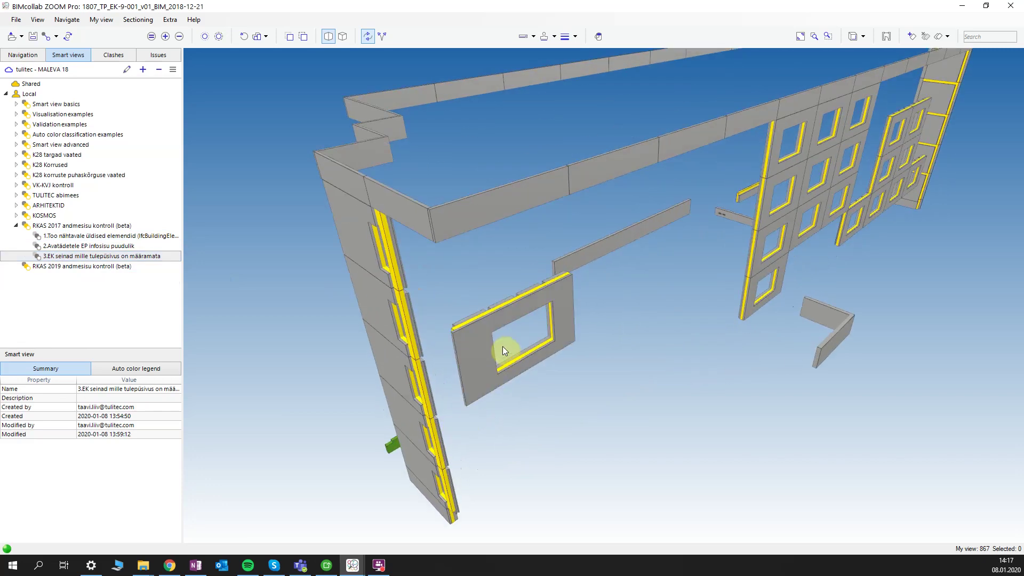
{"action": "left_click", "coordinate": [478, 338]}
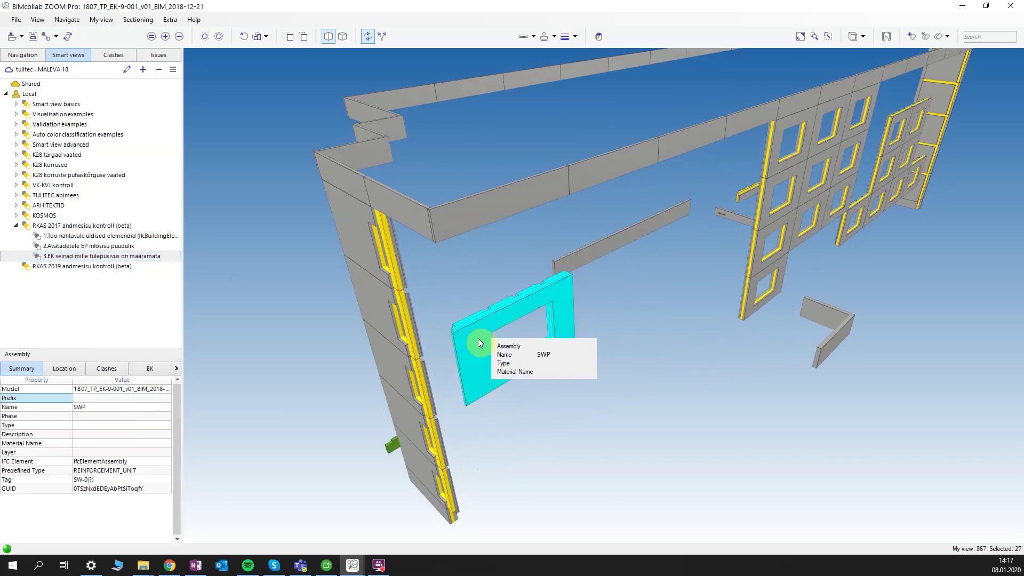
{"action": "left_click", "coordinate": [150, 368]}
{"action": "scroll", "coordinate": [111, 480], "scroll_direction": "down", "scroll_amount": 2}
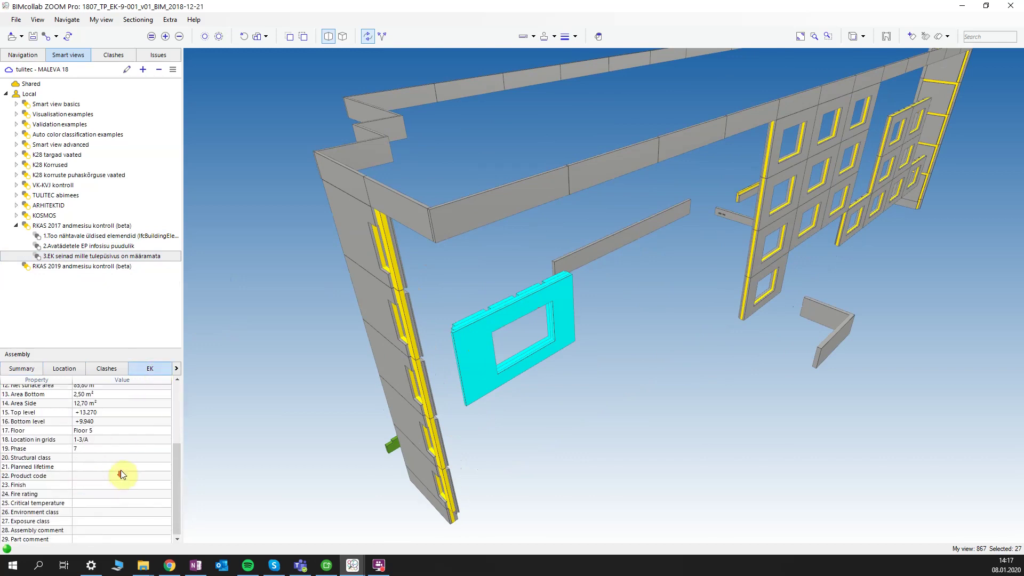
{"action": "left_click", "coordinate": [510, 399]}
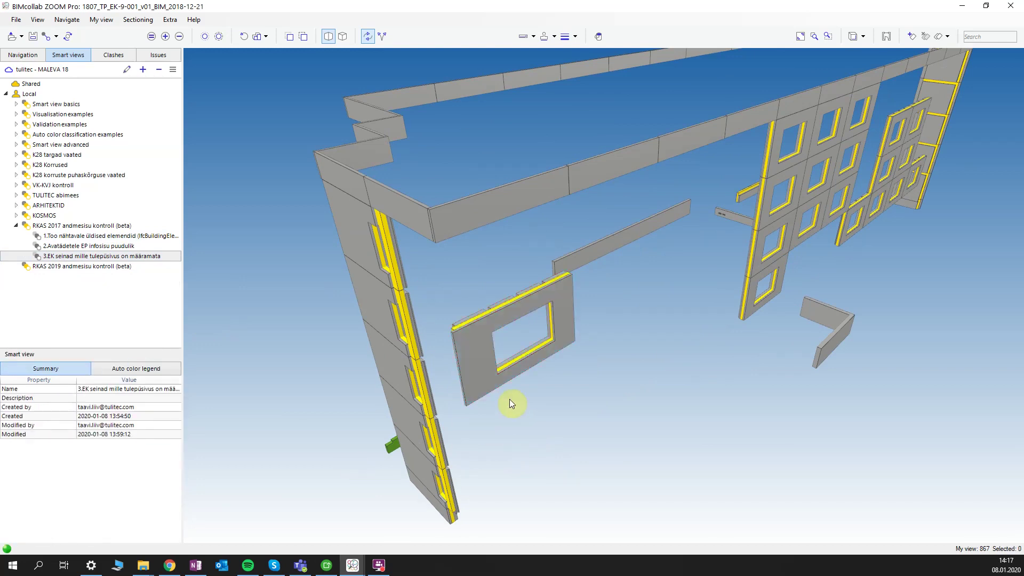
Select only the wall part of the free-standing windowed panel and check Fire rating in its EK properties
{"action": "left_click", "coordinate": [491, 359]}
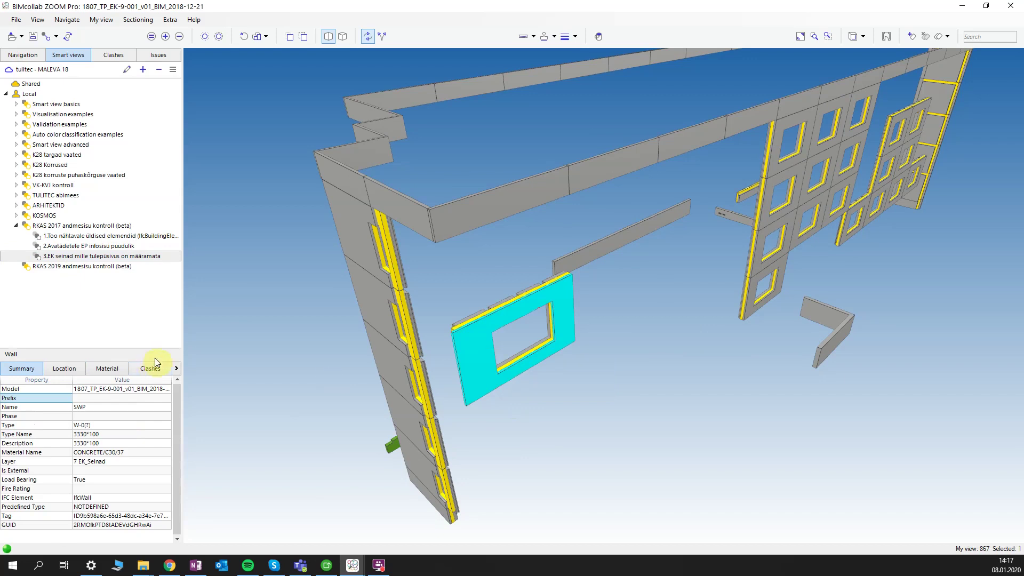
{"action": "left_click", "coordinate": [176, 369]}
{"action": "left_click", "coordinate": [196, 437]}
{"action": "scroll", "coordinate": [128, 447], "scroll_direction": "down", "scroll_amount": 4}
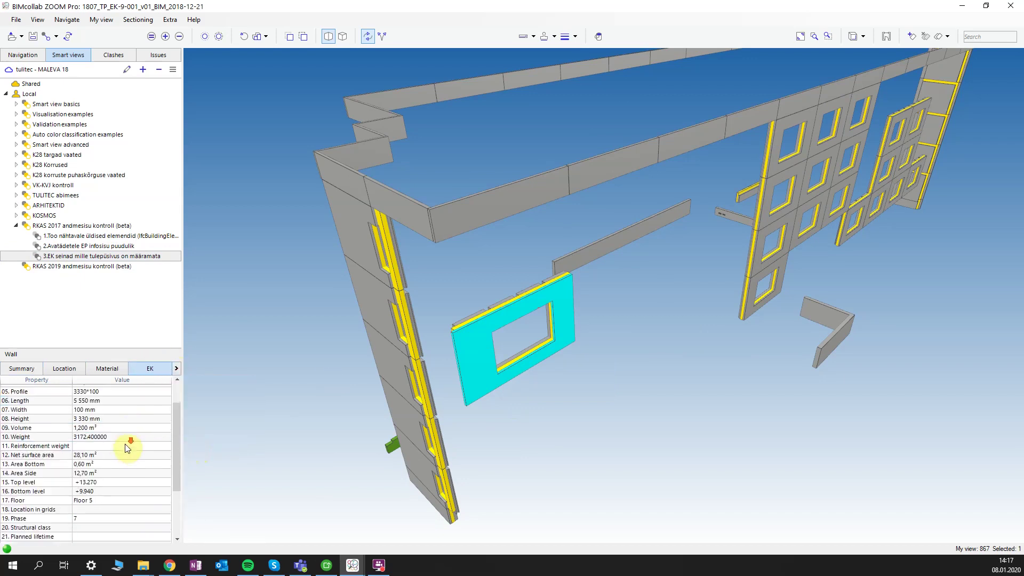
{"action": "scroll", "coordinate": [127, 448], "scroll_direction": "down", "scroll_amount": 3}
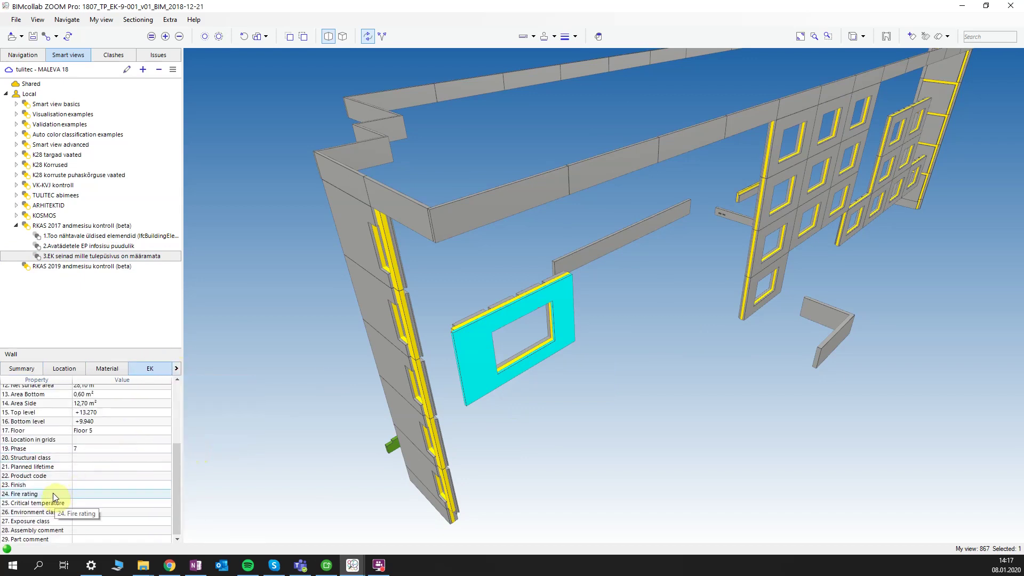
Show the whole model again and check Fire rating in the EK properties of the windowed wall at the upper corner
{"action": "left_click", "coordinate": [511, 519]}
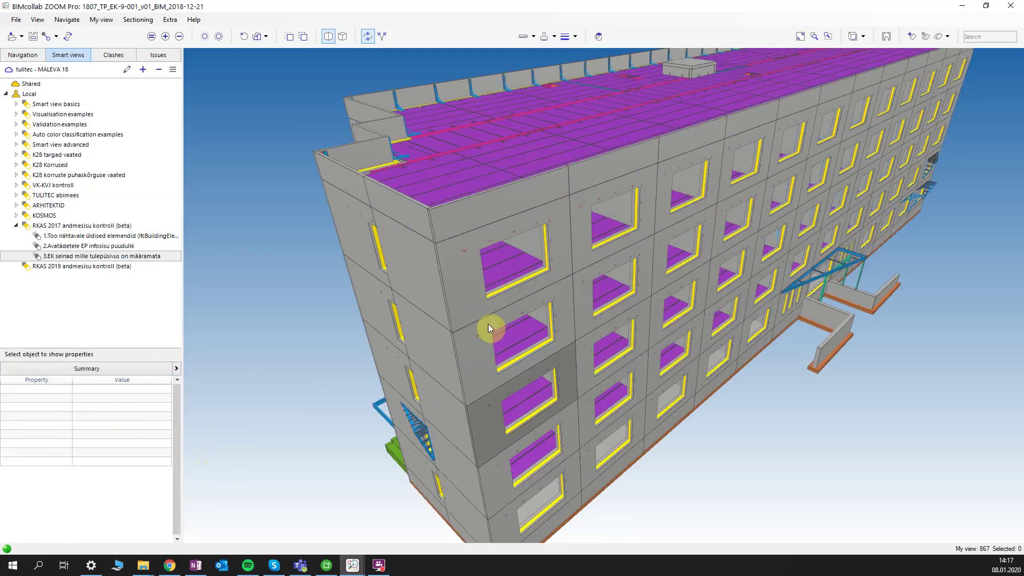
{"action": "left_click", "coordinate": [469, 288]}
{"action": "left_click", "coordinate": [179, 370]}
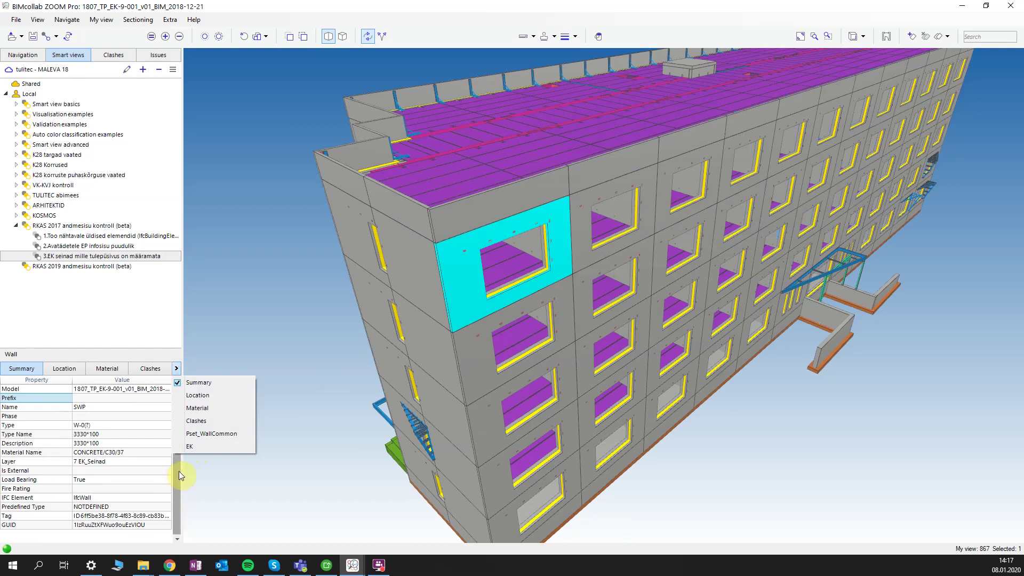
{"action": "left_click", "coordinate": [192, 449]}
{"action": "scroll", "coordinate": [127, 497], "scroll_direction": "down", "scroll_amount": 4}
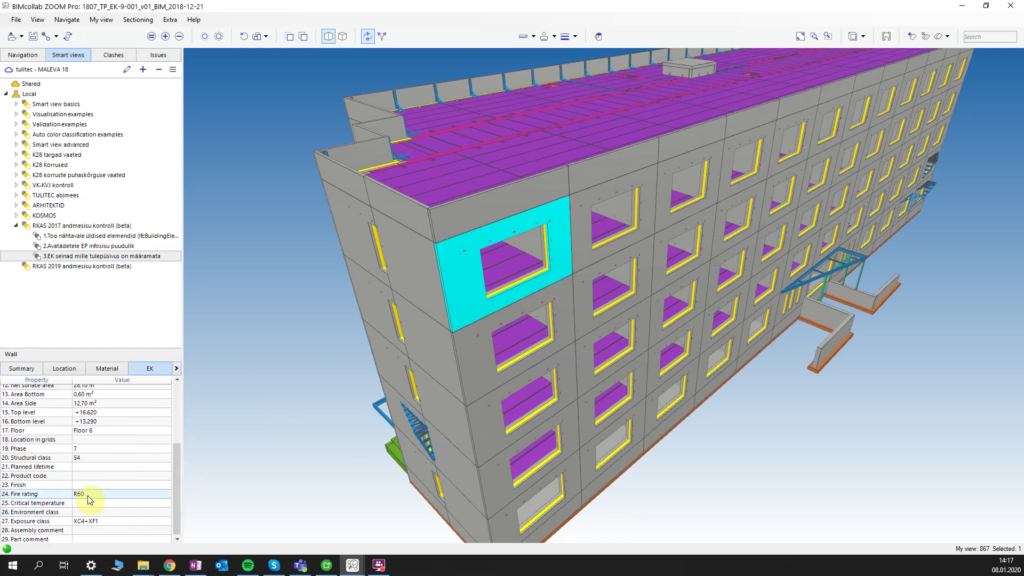
{"action": "scroll", "coordinate": [246, 384], "scroll_direction": "down", "scroll_amount": 3}
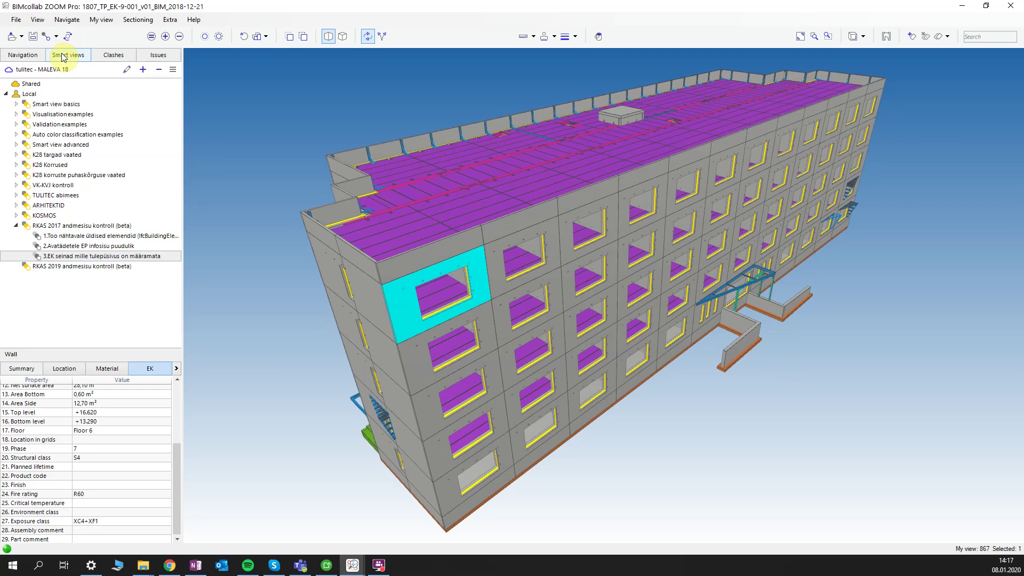
Collapse the RKAS 2017 smart view set and view the available actions, including Export, for the RKAS 2019 andmesisu kontroll (beta) set
{"action": "left_click", "coordinate": [15, 227]}
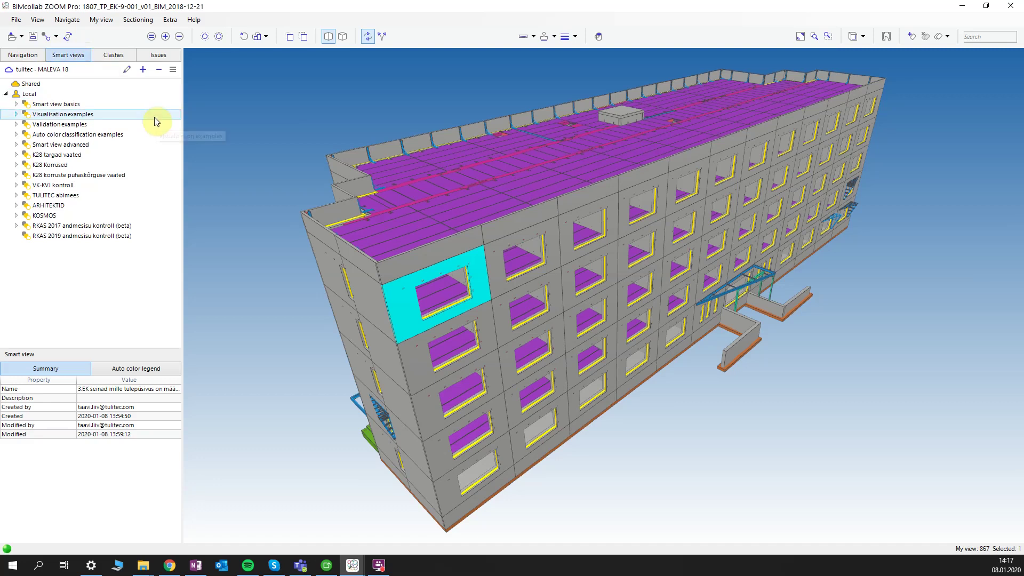
{"action": "right_click", "coordinate": [62, 238]}
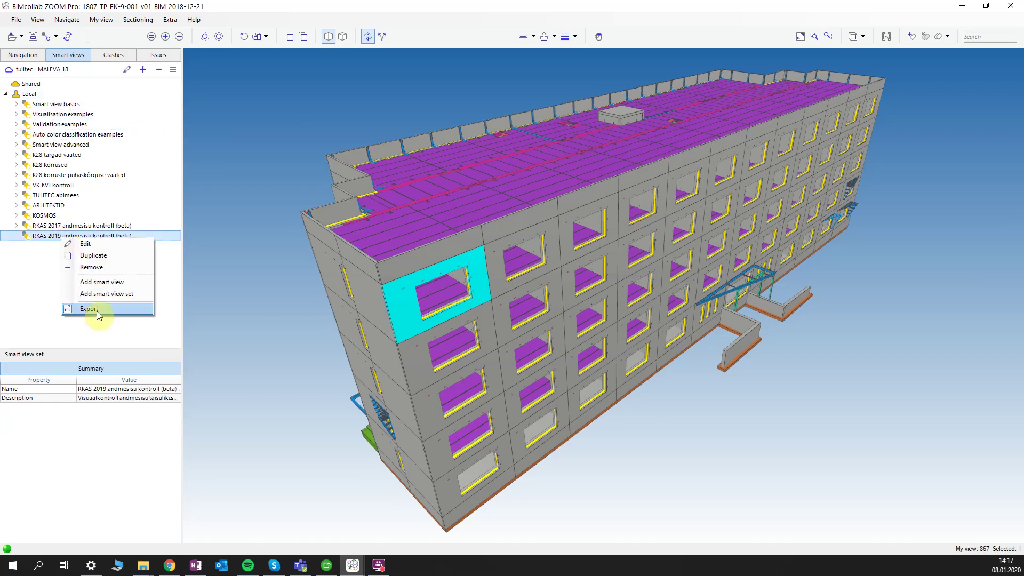
{"action": "left_click", "coordinate": [215, 300]}
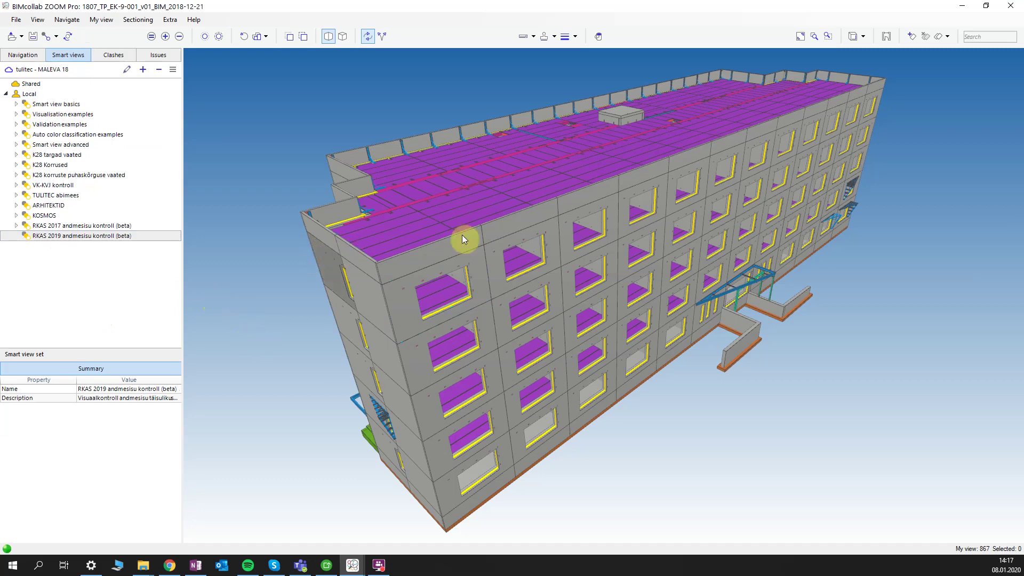
View the list of clash rule sets and switch to the project's issue list
{"action": "left_click_drag", "start_coordinate": [875, 274], "coordinate": [854, 280]}
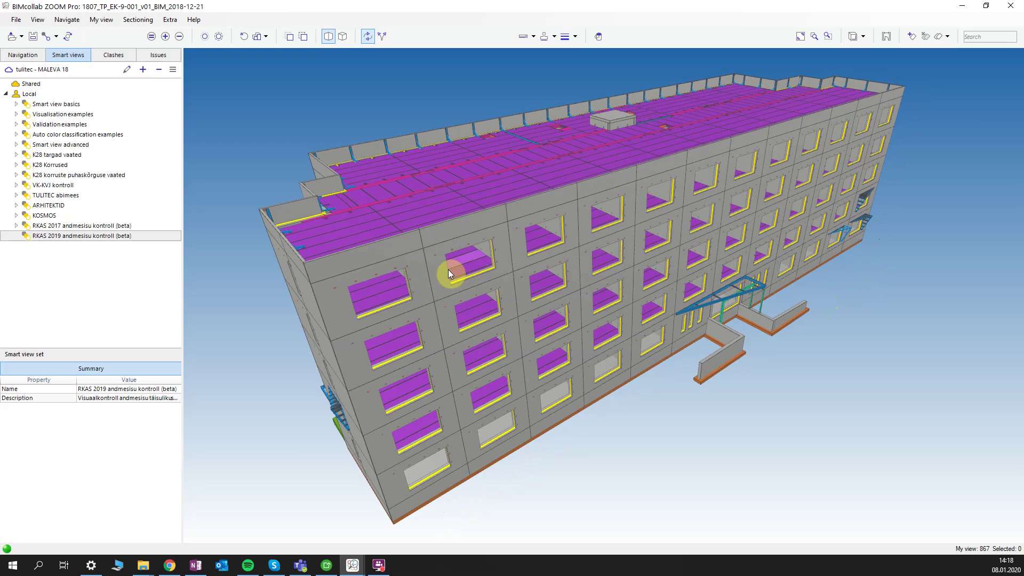
{"action": "mouse_move", "coordinate": [448, 271]}
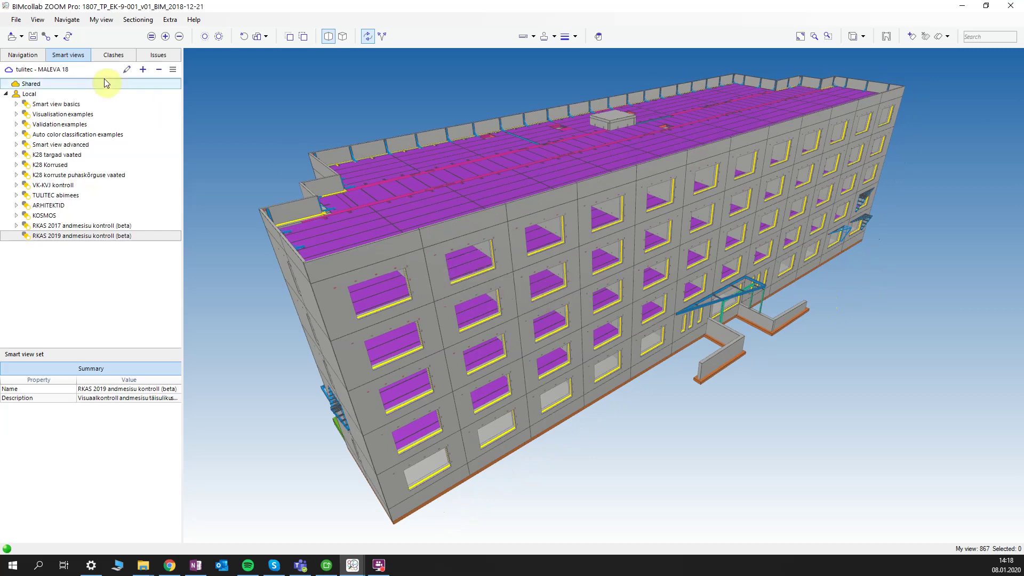
{"action": "left_click", "coordinate": [109, 56]}
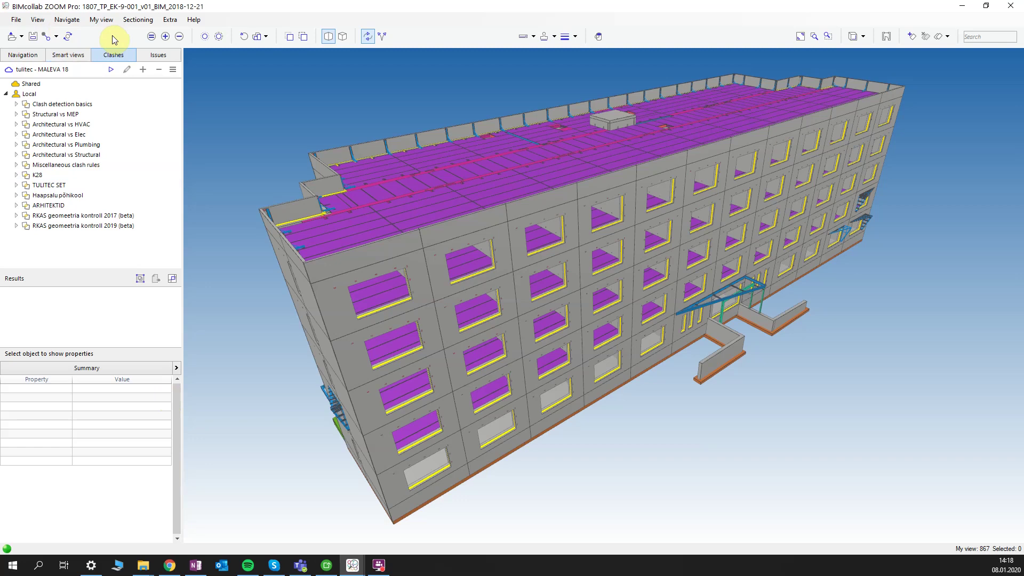
{"action": "left_click", "coordinate": [159, 55]}
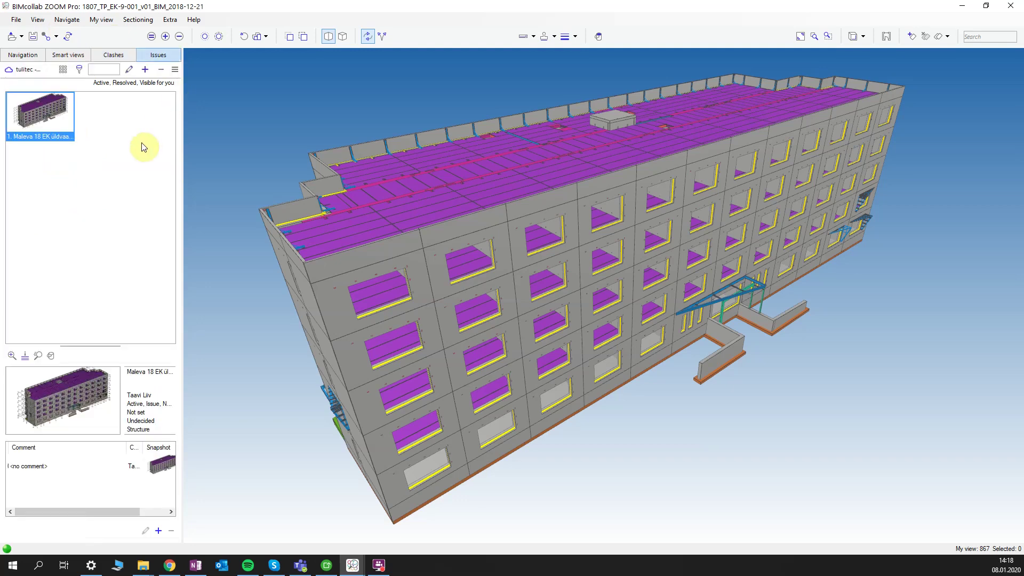
Select the Maleva 18 EK issue in the issue list and open an enlarged view of its snapshot
{"action": "scroll", "coordinate": [338, 187], "scroll_direction": "down", "scroll_amount": 3}
{"action": "scroll", "coordinate": [562, 225], "scroll_direction": "down", "scroll_amount": 3}
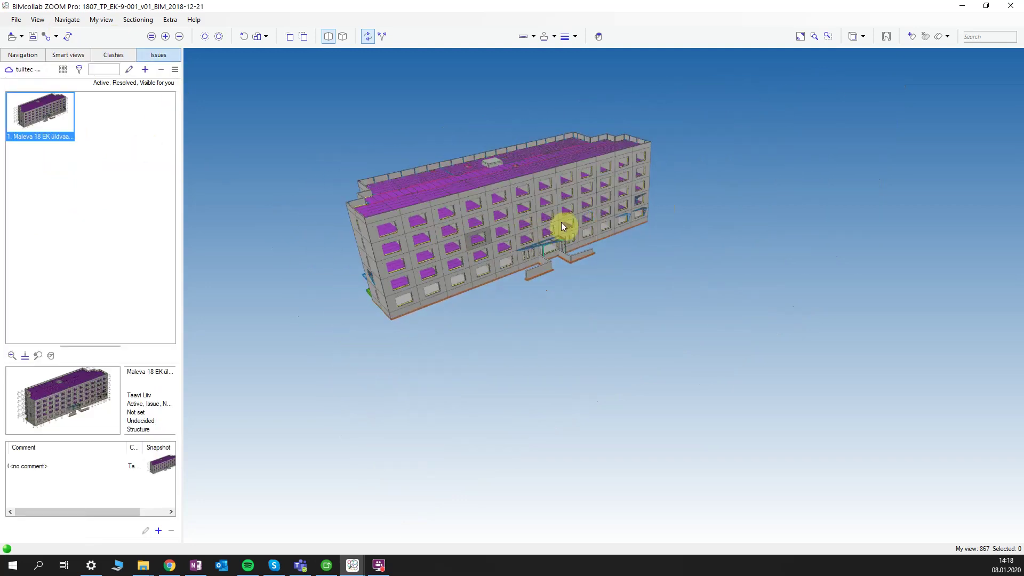
{"action": "left_click", "coordinate": [561, 226]}
{"action": "left_click_drag", "start_coordinate": [645, 231], "coordinate": [464, 252]}
{"action": "left_click_drag", "start_coordinate": [621, 204], "coordinate": [402, 302]}
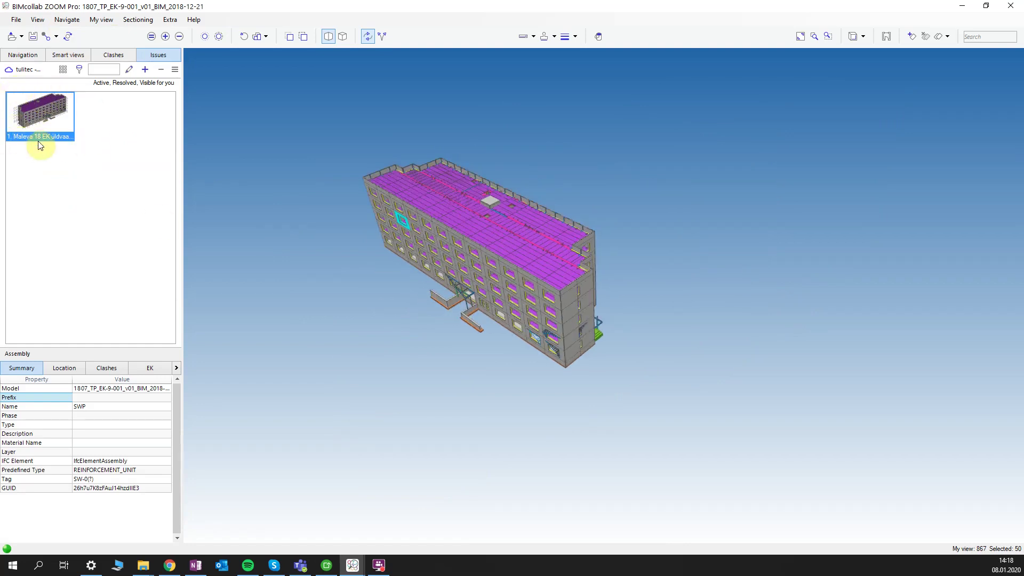
{"action": "left_click", "coordinate": [44, 116]}
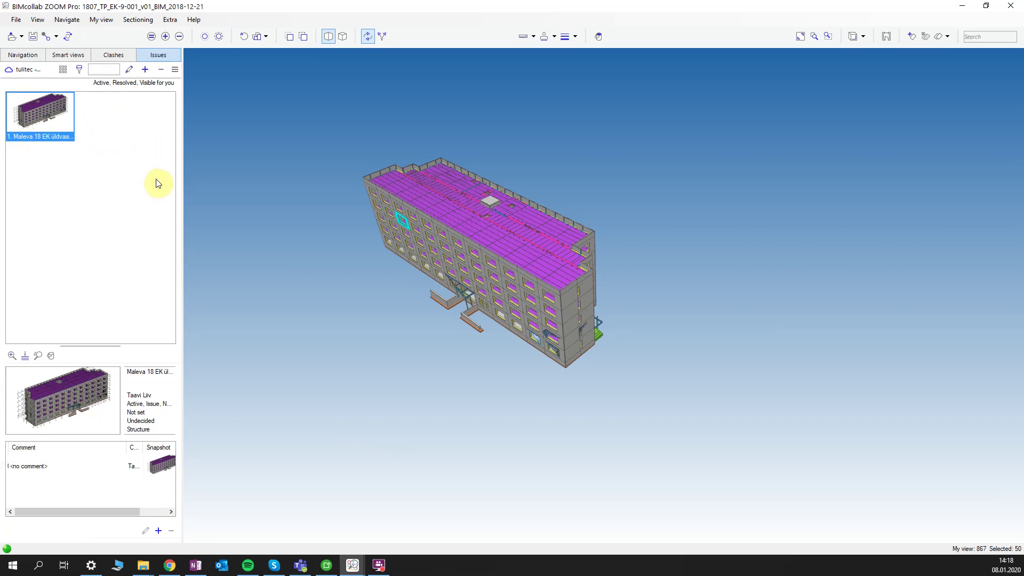
{"action": "left_click", "coordinate": [12, 356]}
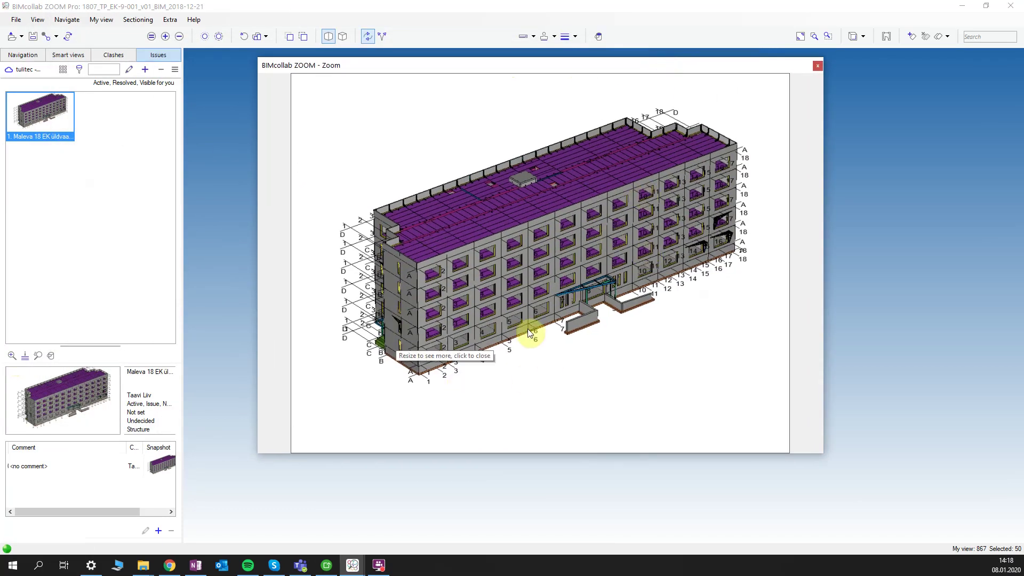
Close the enlarged snapshot of the Maleva 18 EK issue and inspect the building model's window facade up close
{"action": "left_click", "coordinate": [818, 66]}
{"action": "left_click", "coordinate": [40, 101]}
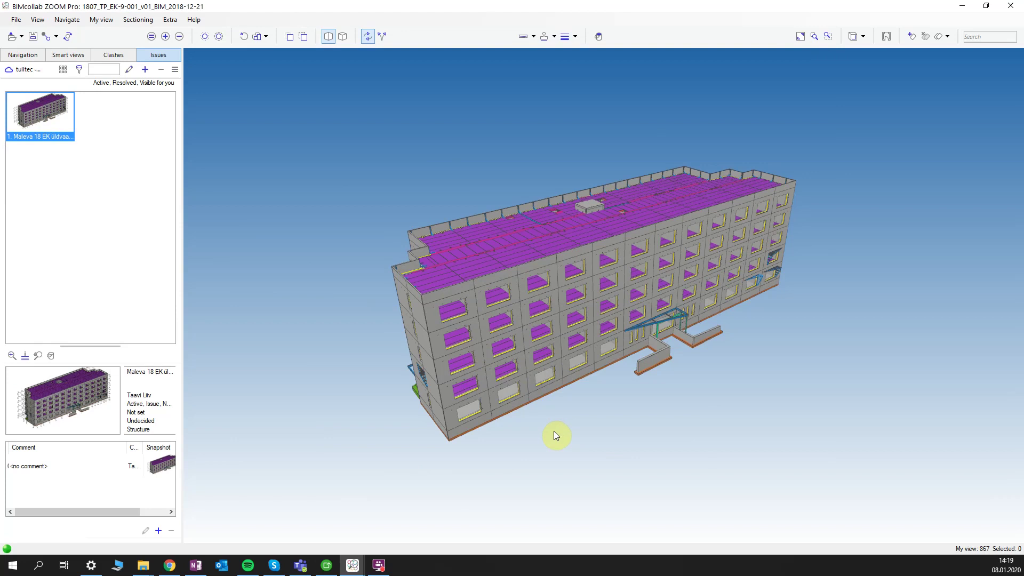
{"action": "scroll", "coordinate": [554, 431], "scroll_direction": "up", "scroll_amount": 2}
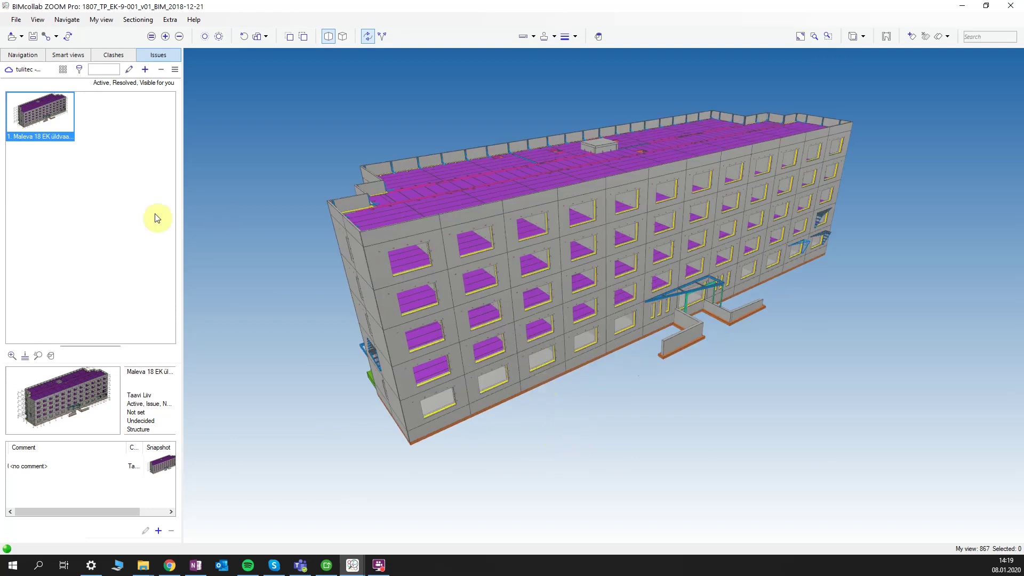
{"action": "scroll", "coordinate": [373, 269], "scroll_direction": "up", "scroll_amount": 3}
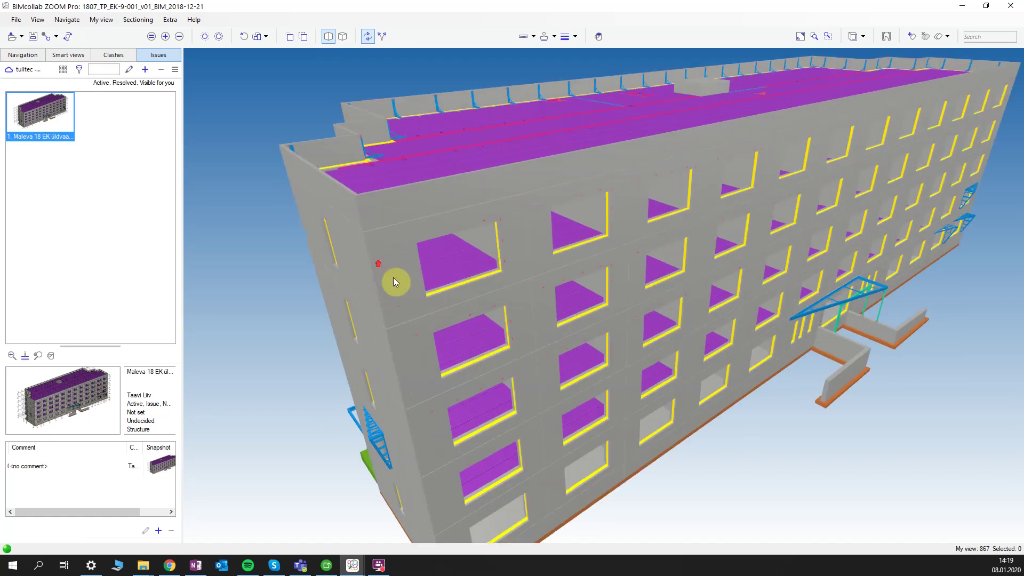
Apply the smart view "3.EK seinad mille tulepüsivus on määramata" from the RKAS 2017 andmesisu kontroll (beta) set to the model
{"action": "left_click", "coordinate": [67, 55]}
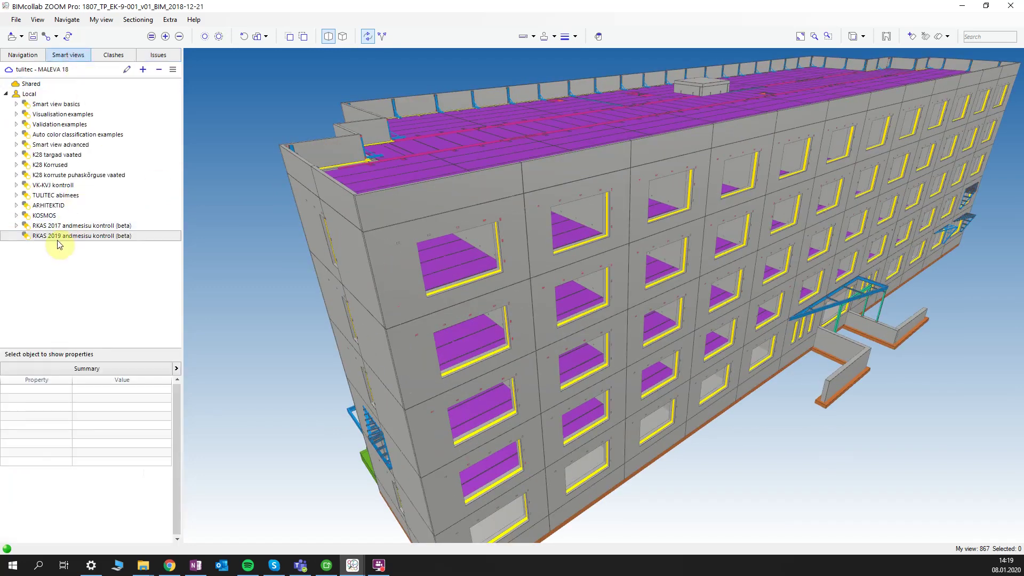
{"action": "left_click", "coordinate": [31, 237]}
{"action": "left_click", "coordinate": [16, 225]}
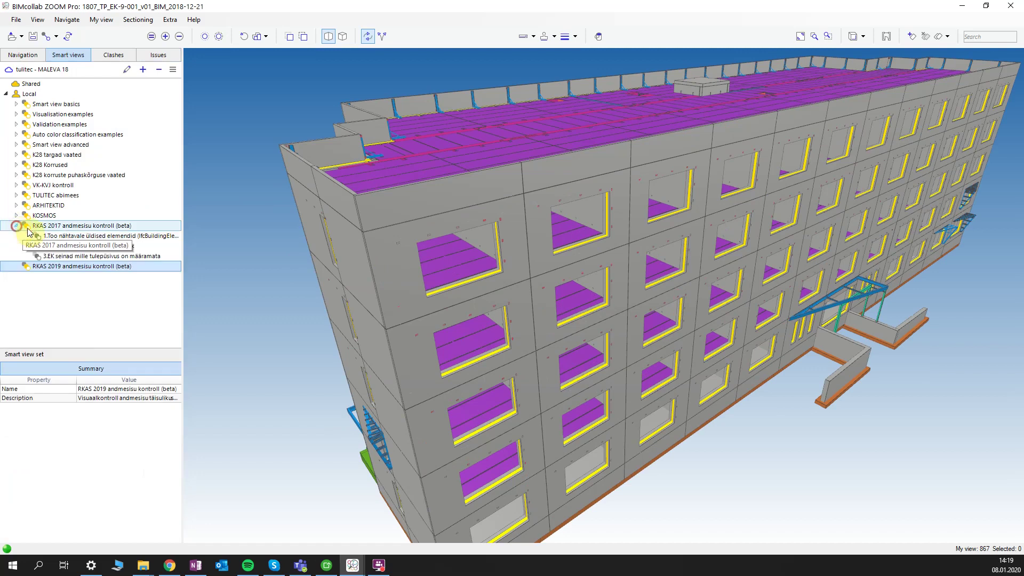
{"action": "left_click", "coordinate": [75, 257]}
{"action": "left_click_drag", "start_coordinate": [304, 197], "coordinate": [369, 225]}
Return to the issue list and select all wall elements left displayed by the smart view
{"action": "left_click", "coordinate": [157, 55]}
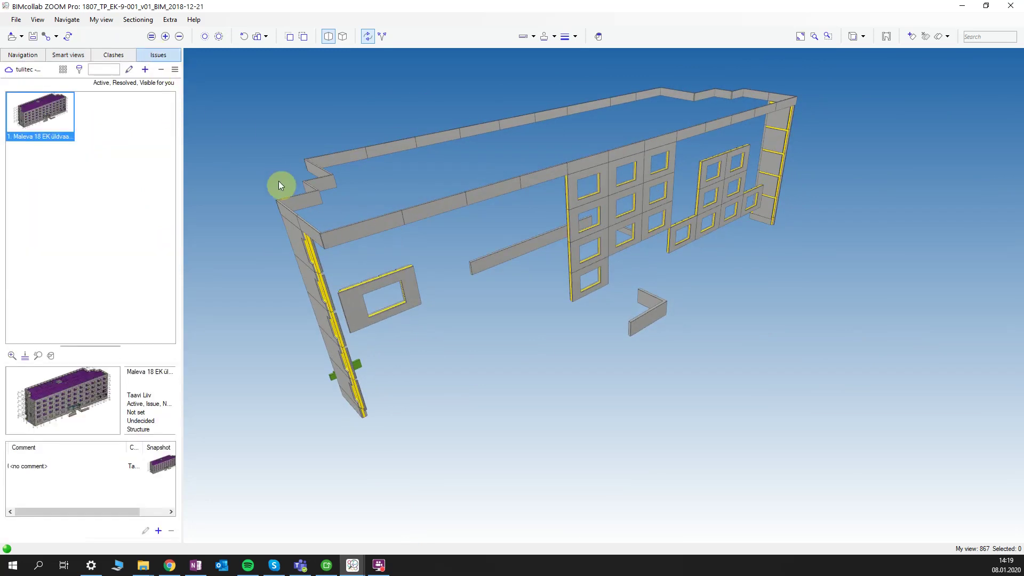
{"action": "left_click", "coordinate": [318, 189]}
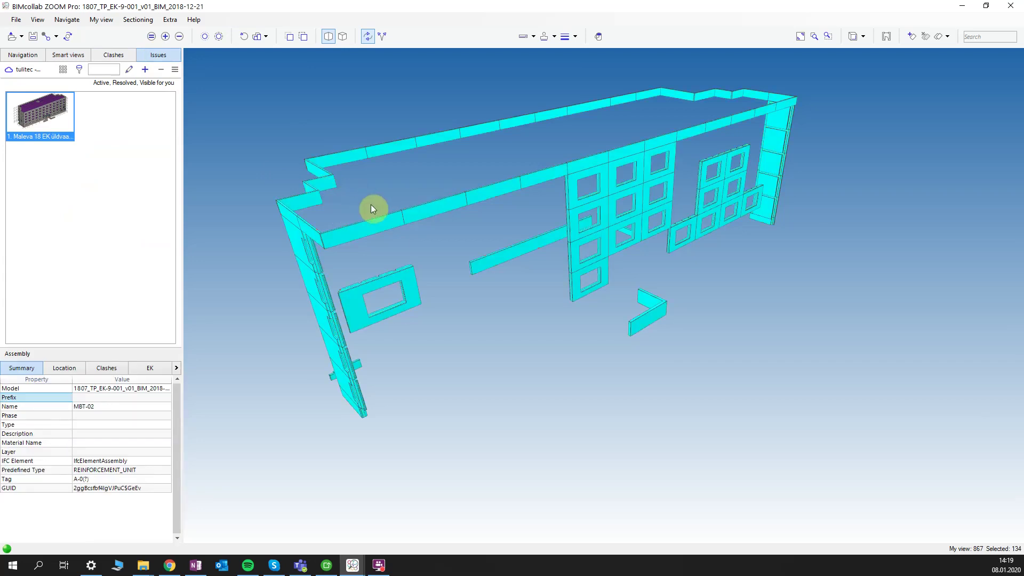
{"action": "left_click_drag", "start_coordinate": [500, 214], "coordinate": [510, 235]}
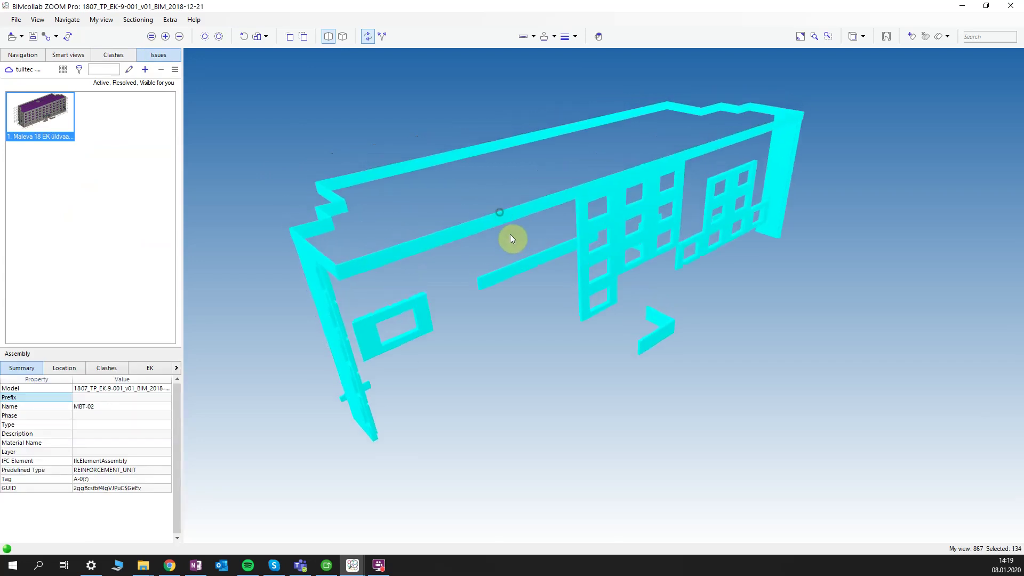
Add an issue titled "Palun tulepüsivus nendele elementidele lisada" for the selected walls and synchronize it with the project
{"action": "left_click", "coordinate": [144, 70]}
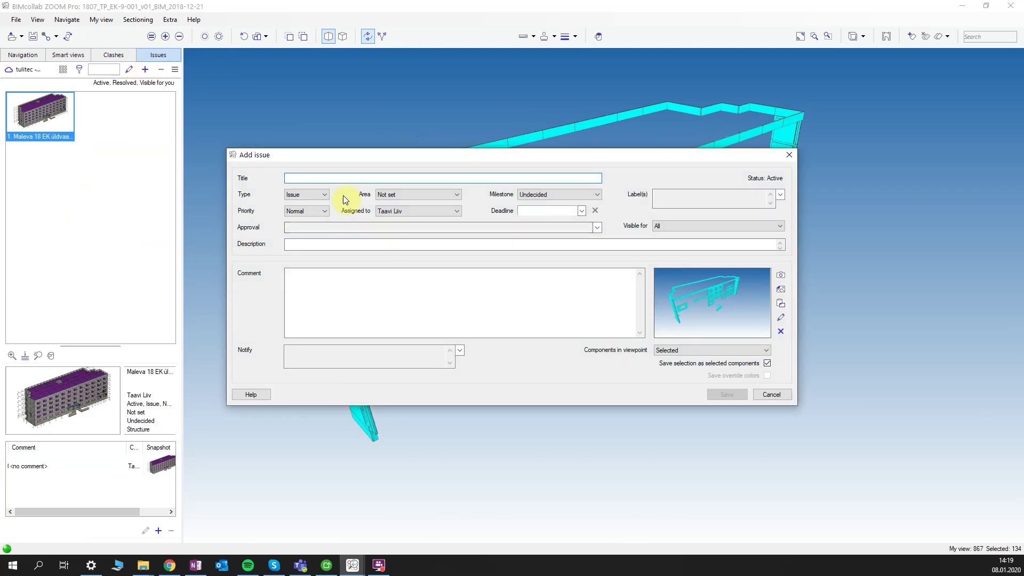
{"action": "type", "text": "PAlun tulep"}
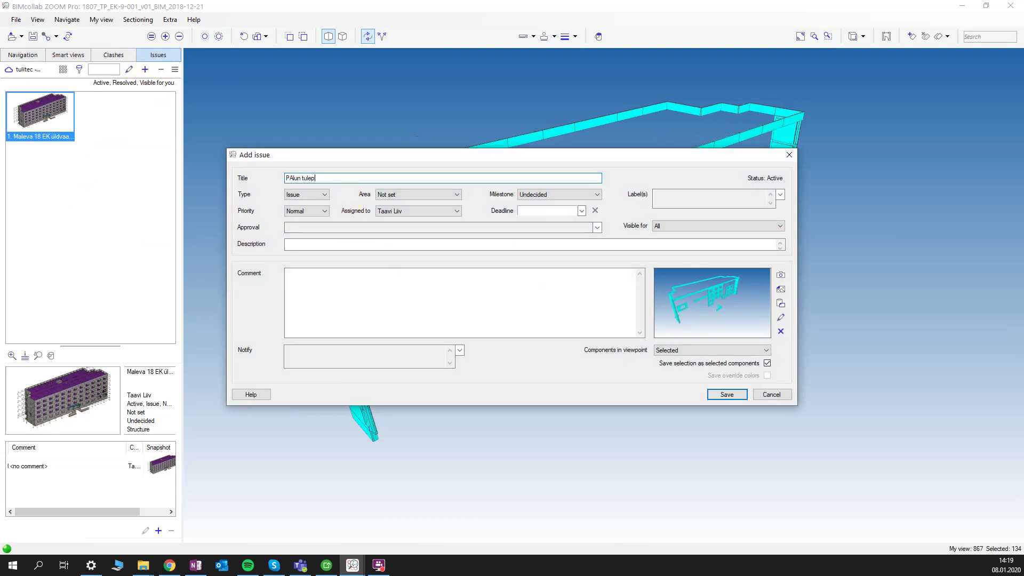
{"action": "type", "text": "üsivus nendele elementidele lisada"}
{"action": "left_click", "coordinate": [293, 178]}
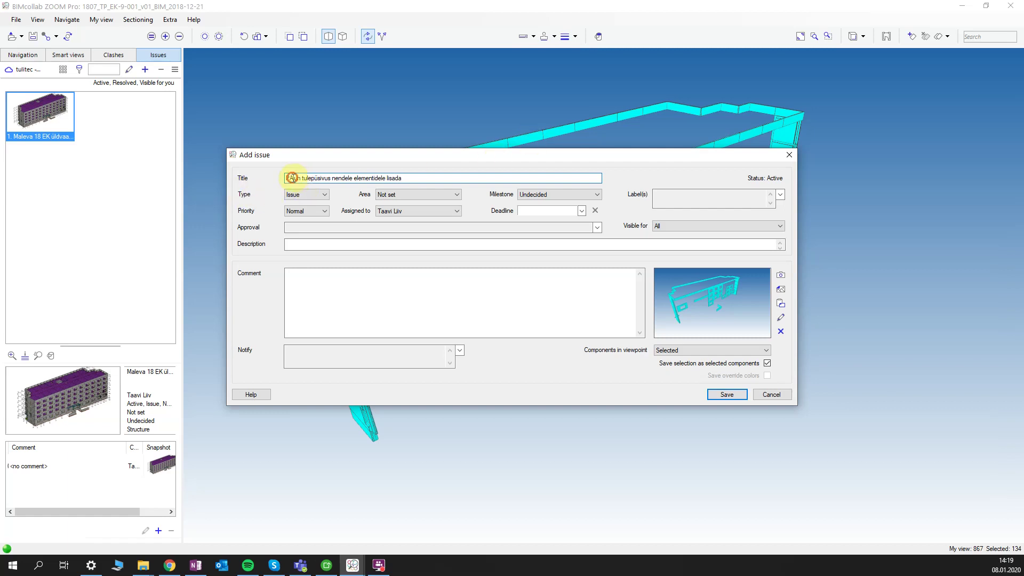
{"action": "key", "text": "BackSpace"}
{"action": "type", "text": "a"}
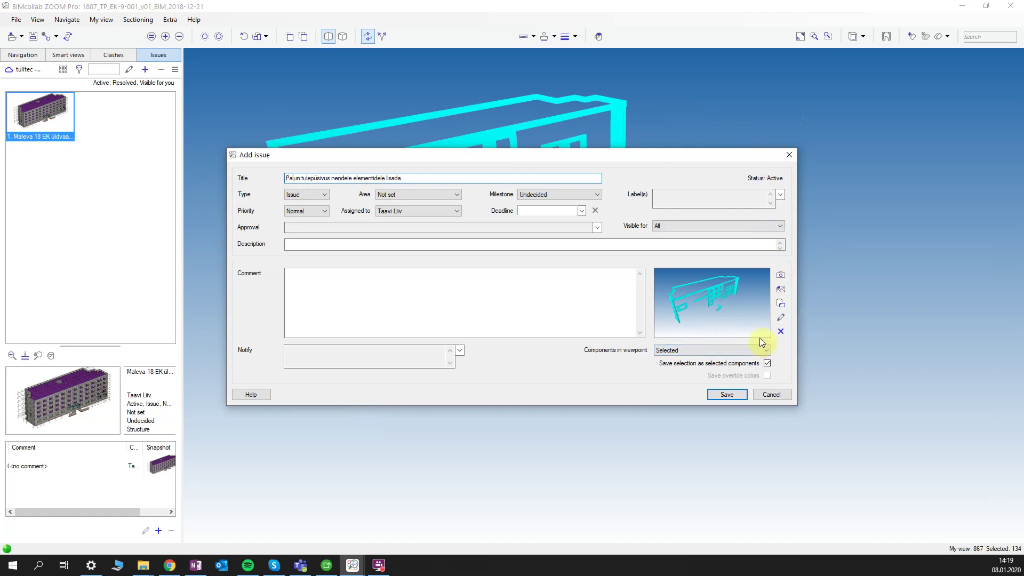
{"action": "left_click", "coordinate": [712, 393]}
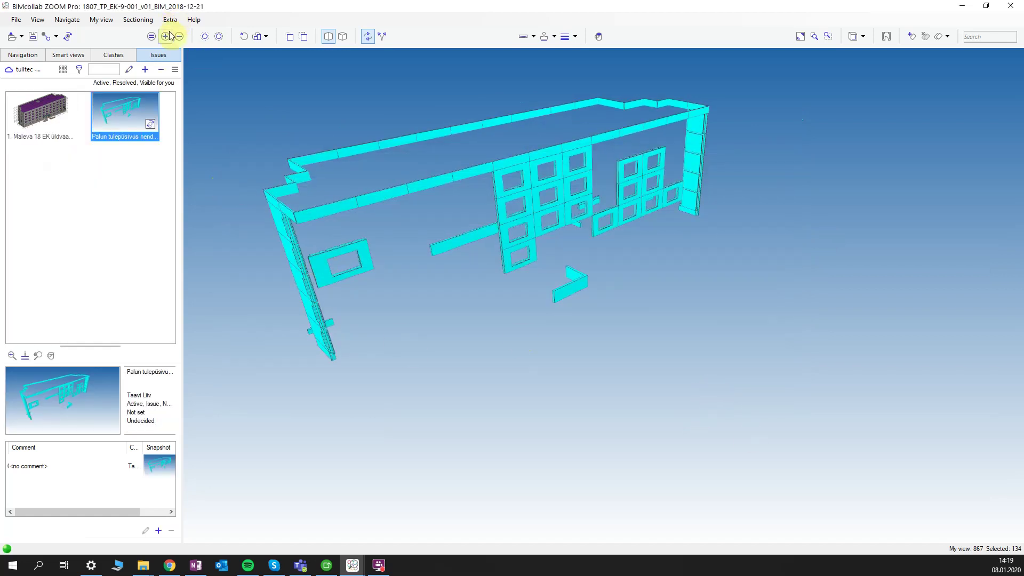
{"action": "left_click", "coordinate": [72, 39]}
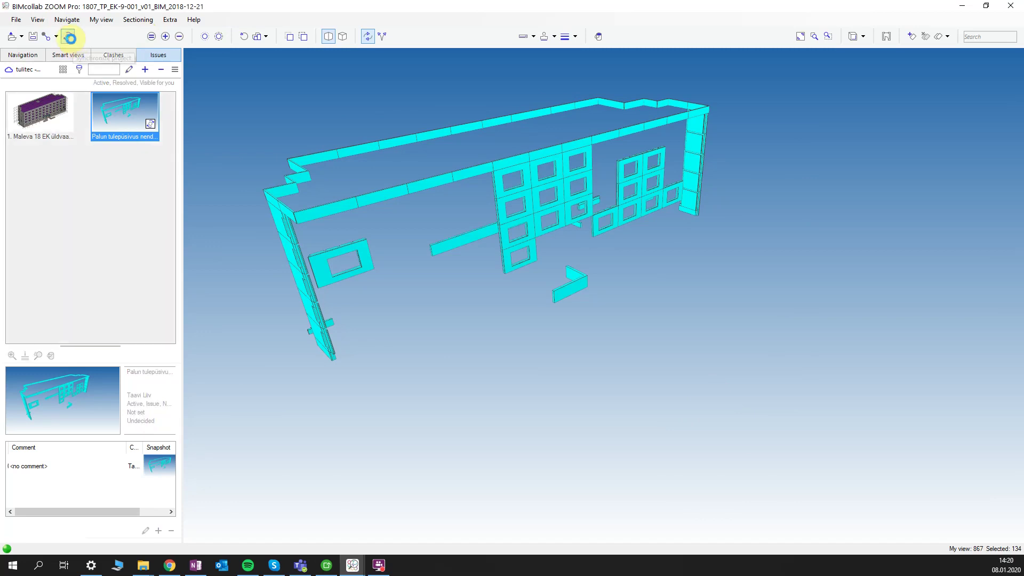
Show the whole building model again with no elements selected
{"action": "left_click_drag", "start_coordinate": [518, 126], "coordinate": [555, 189]}
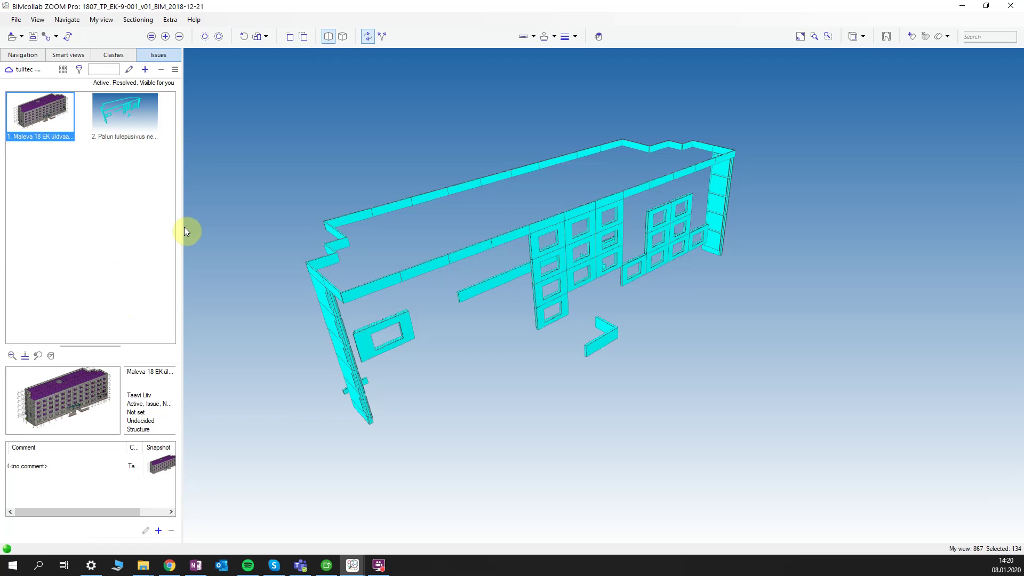
{"action": "left_click_drag", "start_coordinate": [192, 231], "coordinate": [617, 365]}
{"action": "left_click", "coordinate": [486, 485]}
{"action": "scroll", "coordinate": [639, 358], "scroll_direction": "down", "scroll_amount": 1}
{"action": "scroll", "coordinate": [528, 349], "scroll_direction": "up", "scroll_amount": 9}
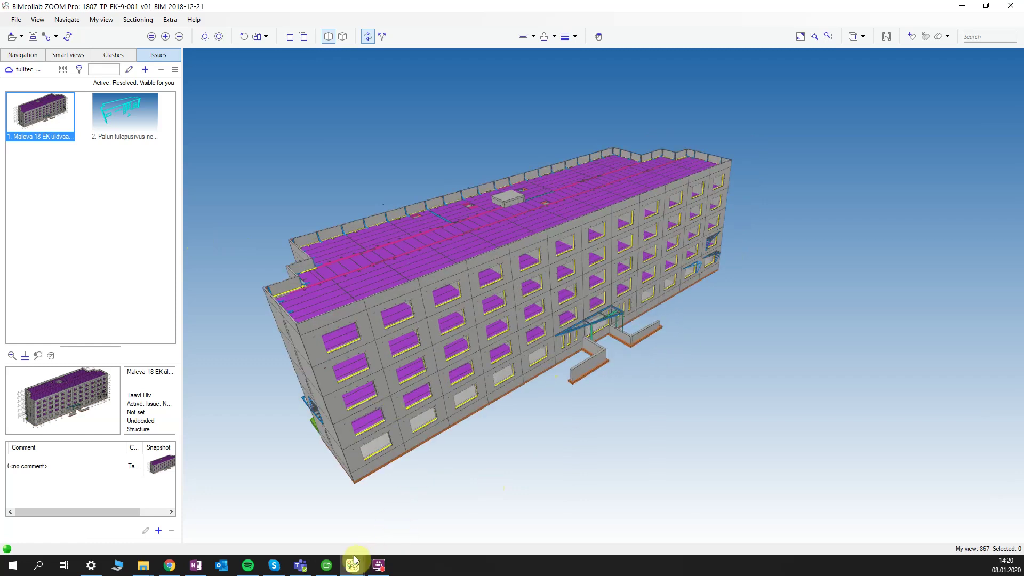
Switch to the Saku13 BIM&SCAN project and select the Saku 13_QA_21.10 (EDITED) model in the model tree
{"action": "mouse_move", "coordinate": [353, 563]}
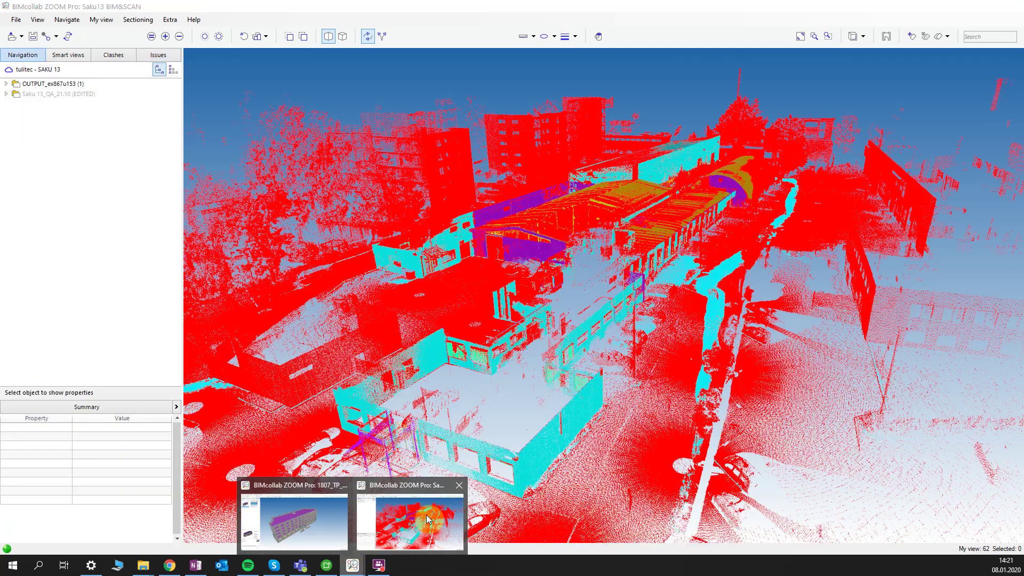
{"action": "left_click", "coordinate": [425, 519]}
{"action": "scroll", "coordinate": [462, 260], "scroll_direction": "down", "scroll_amount": 1}
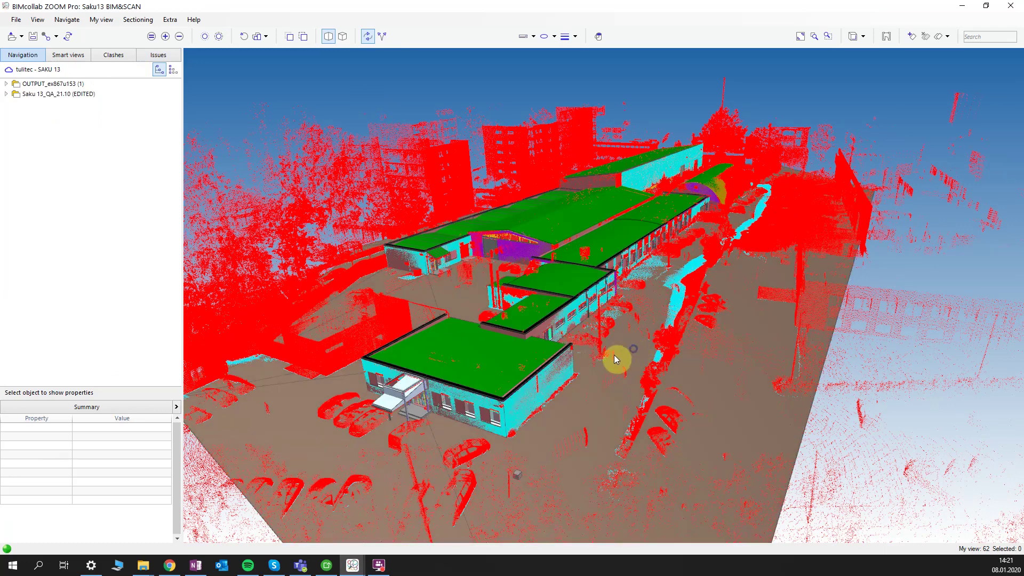
{"action": "right_click", "coordinate": [614, 355]}
{"action": "right_click_drag", "start_coordinate": [621, 338], "coordinate": [606, 347]}
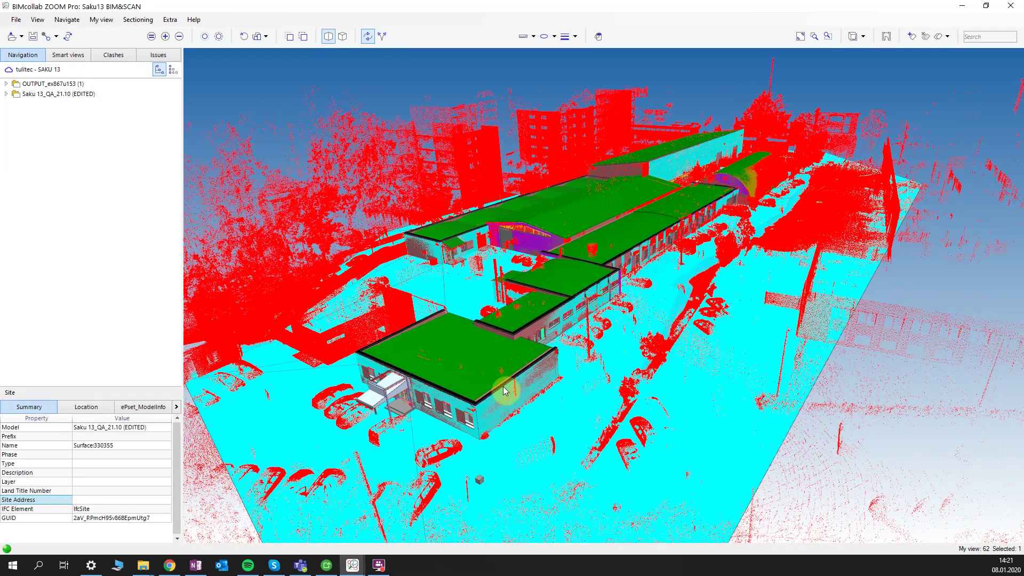
{"action": "left_click", "coordinate": [47, 94]}
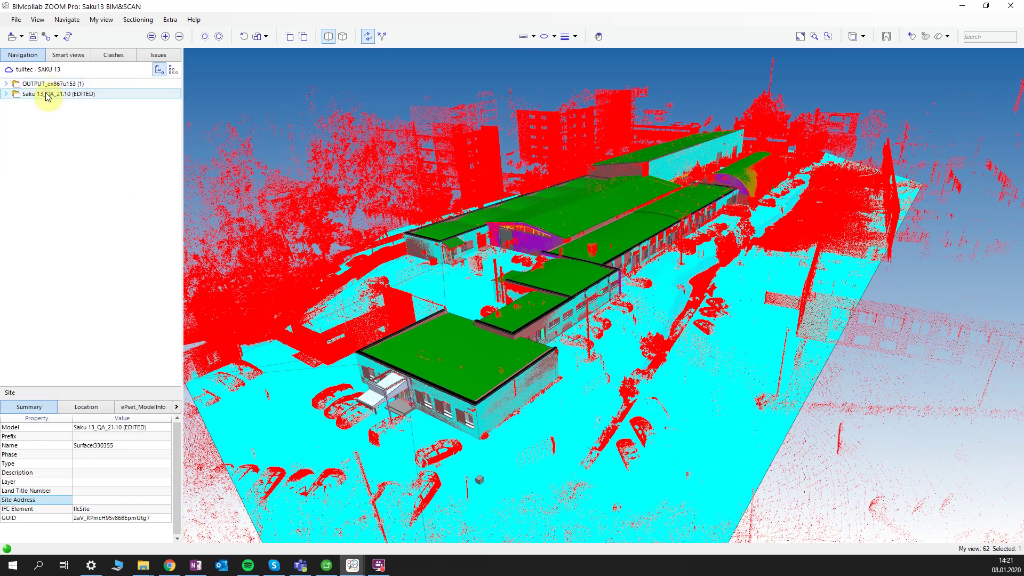
{"action": "scroll", "coordinate": [501, 383], "scroll_direction": "up", "scroll_amount": 5}
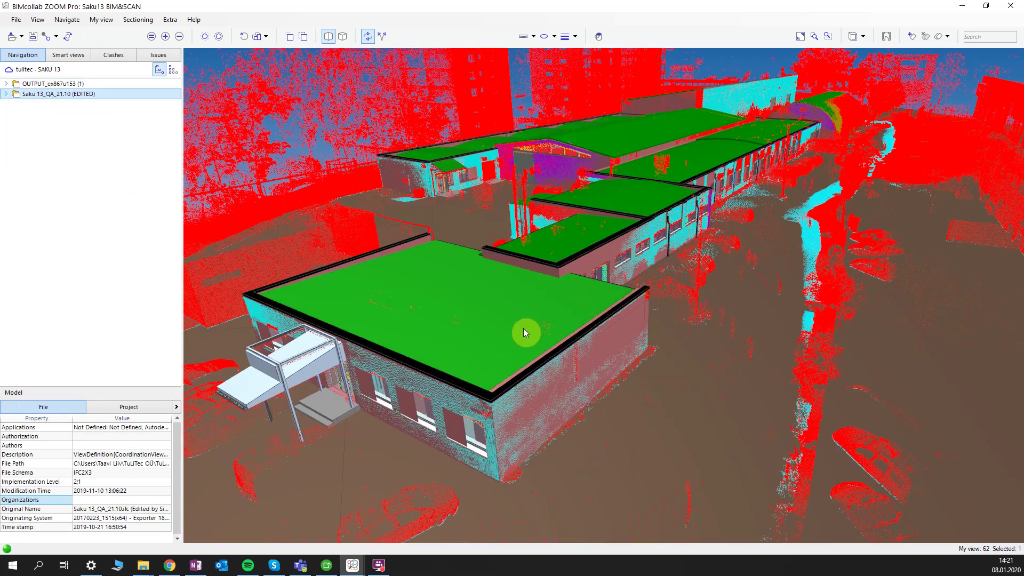
Set the Saku 13_QA_21.10 (EDITED) model and the OUTPUT_ex867u153 point cloud as My view in turn, and show both together again
{"action": "right_click", "coordinate": [69, 95]}
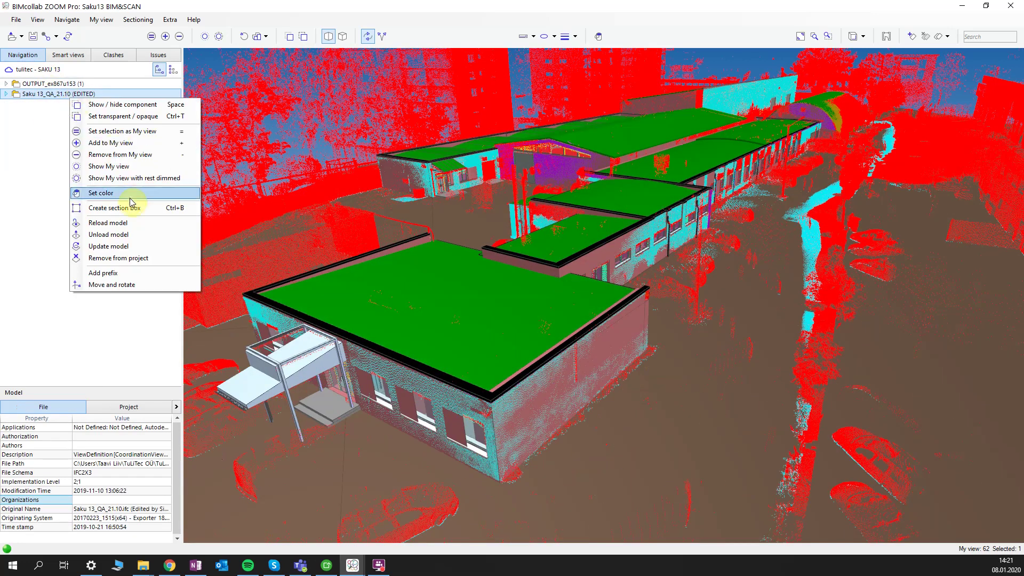
{"action": "left_click", "coordinate": [100, 131]}
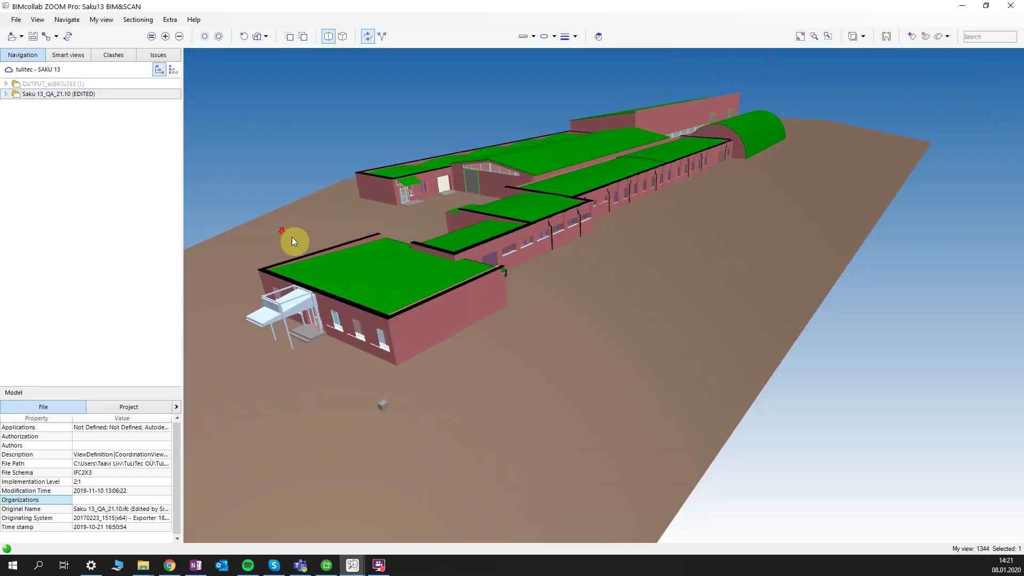
{"action": "right_click", "coordinate": [83, 86]}
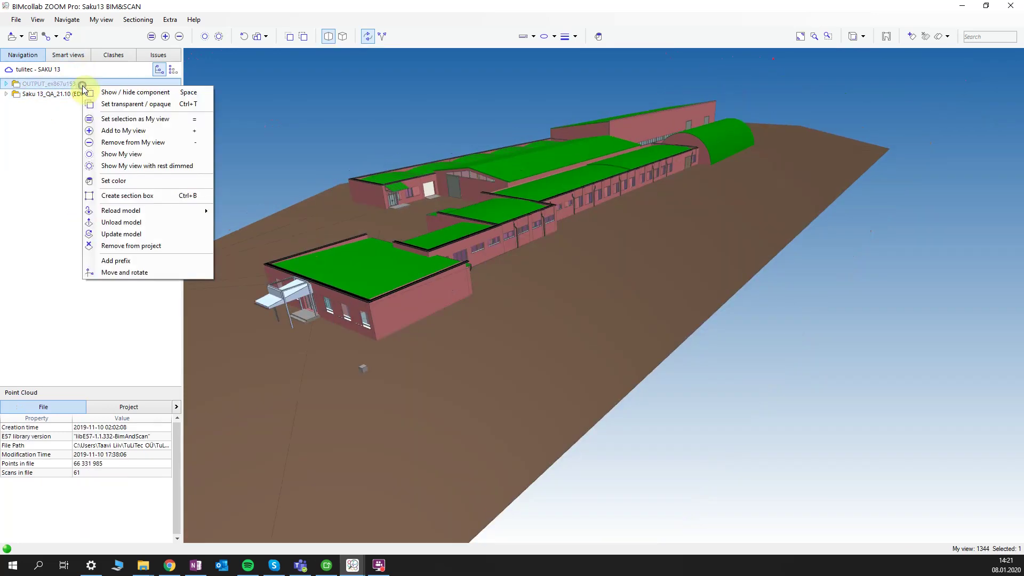
{"action": "left_click", "coordinate": [117, 121]}
{"action": "key", "text": "Escape"}
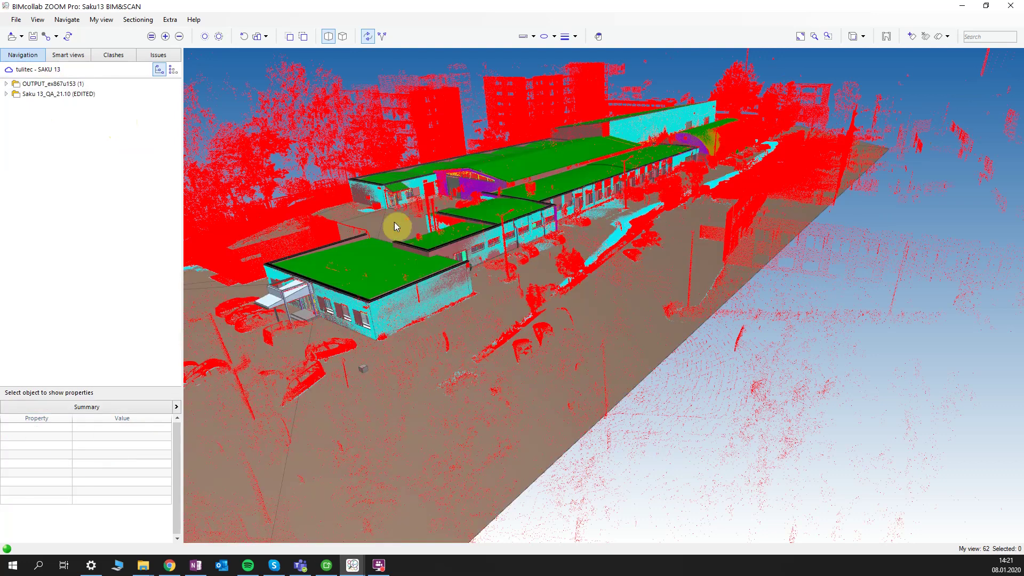
Examine how the point cloud overlays the walls and roofs of the Saku 13 building model from several angles
{"action": "scroll", "coordinate": [462, 240], "scroll_direction": "down", "scroll_amount": 1}
{"action": "scroll", "coordinate": [496, 380], "scroll_direction": "up", "scroll_amount": 5}
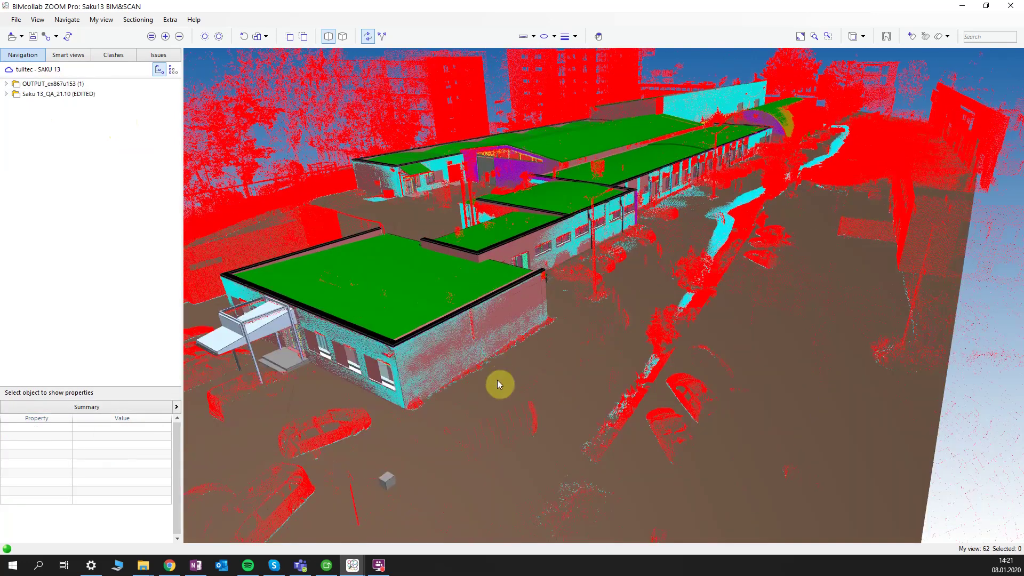
{"action": "scroll", "coordinate": [641, 155], "scroll_direction": "up", "scroll_amount": 3}
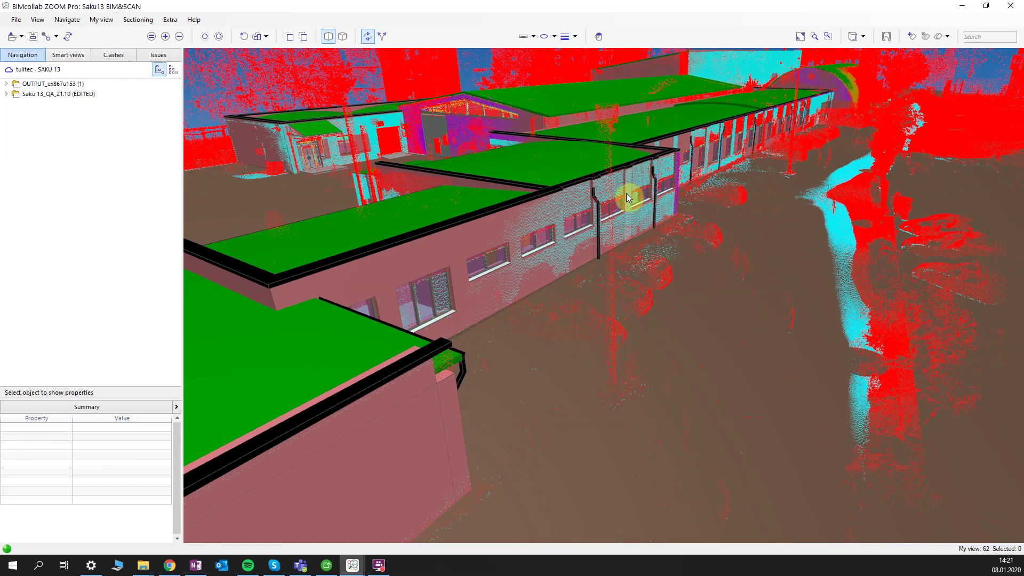
{"action": "mouse_move", "coordinate": [658, 223]}
{"action": "left_mouse_down"}
{"action": "mouse_move", "coordinate": [674, 240]}
{"action": "mouse_move", "coordinate": [645, 221]}
{"action": "mouse_move", "coordinate": [658, 258]}
{"action": "mouse_move", "coordinate": [639, 273]}
{"action": "mouse_move", "coordinate": [616, 258]}
{"action": "mouse_move", "coordinate": [621, 284]}
{"action": "mouse_move", "coordinate": [639, 292]}
{"action": "left_mouse_up"}
{"action": "mouse_move", "coordinate": [645, 279]}
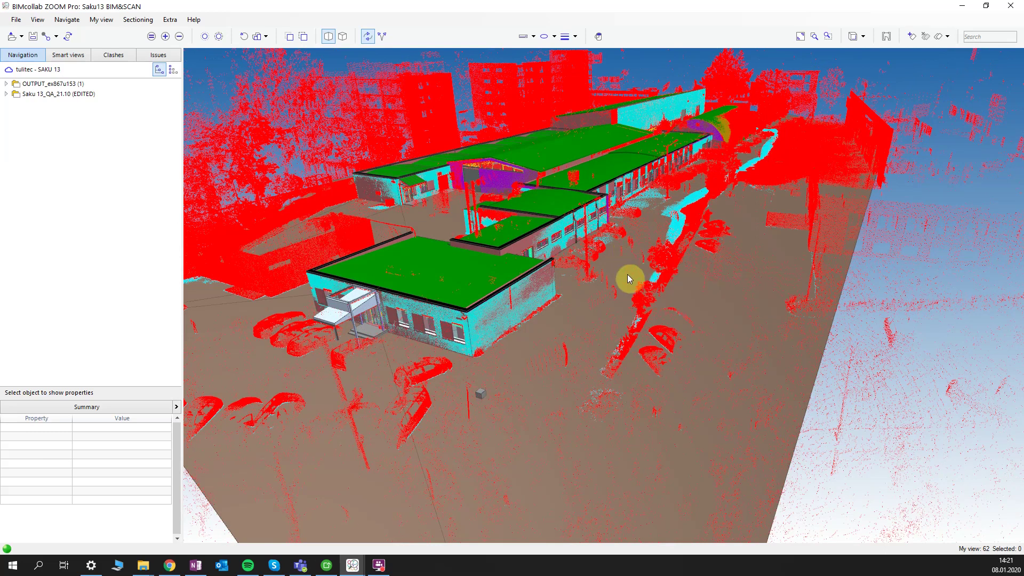
{"action": "middle_click_drag", "start_coordinate": [633, 265], "coordinate": [644, 283]}
{"action": "left_click_drag", "start_coordinate": [644, 283], "coordinate": [631, 289]}
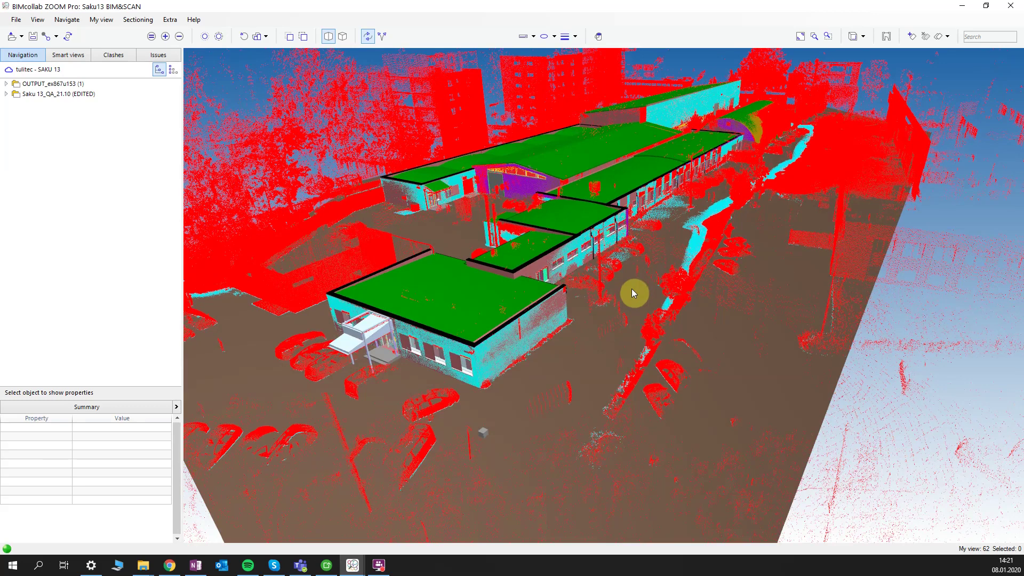
{"action": "middle_click_drag", "start_coordinate": [670, 225], "coordinate": [658, 287]}
{"action": "scroll", "coordinate": [657, 287], "scroll_direction": "down", "scroll_amount": 2}
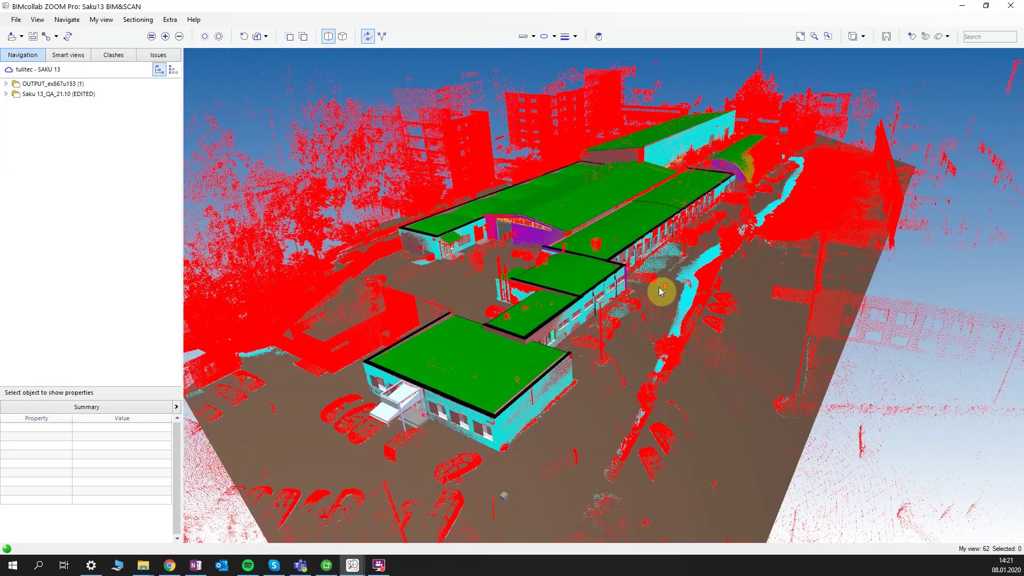
{"action": "mouse_move", "coordinate": [661, 291]}
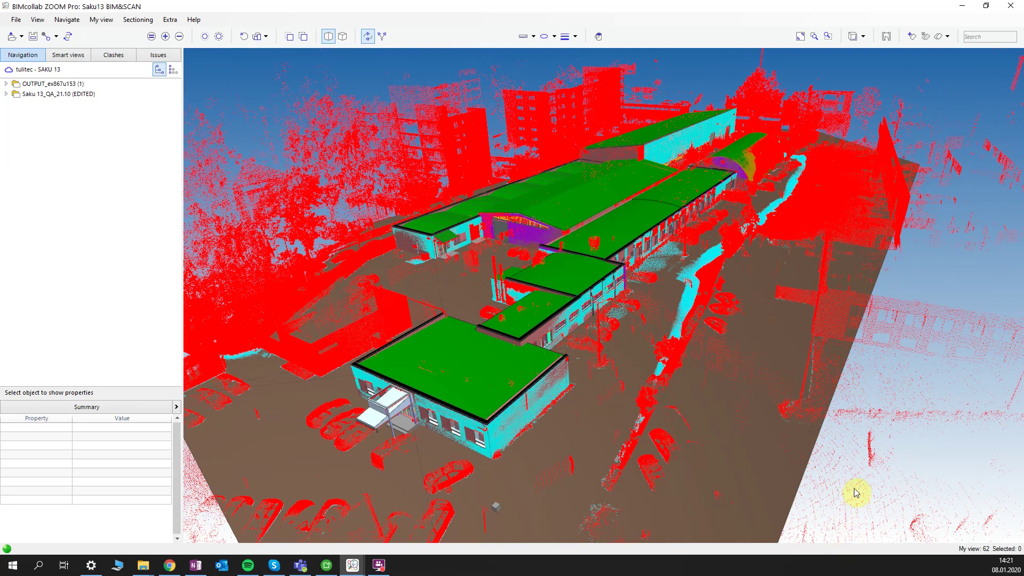
Switch to Chrome, review the downloads and smart view sets on the BIMcollab ZOOM download page, and minimize the browser
{"action": "mouse_move", "coordinate": [180, 571]}
{"action": "left_click", "coordinate": [190, 528]}
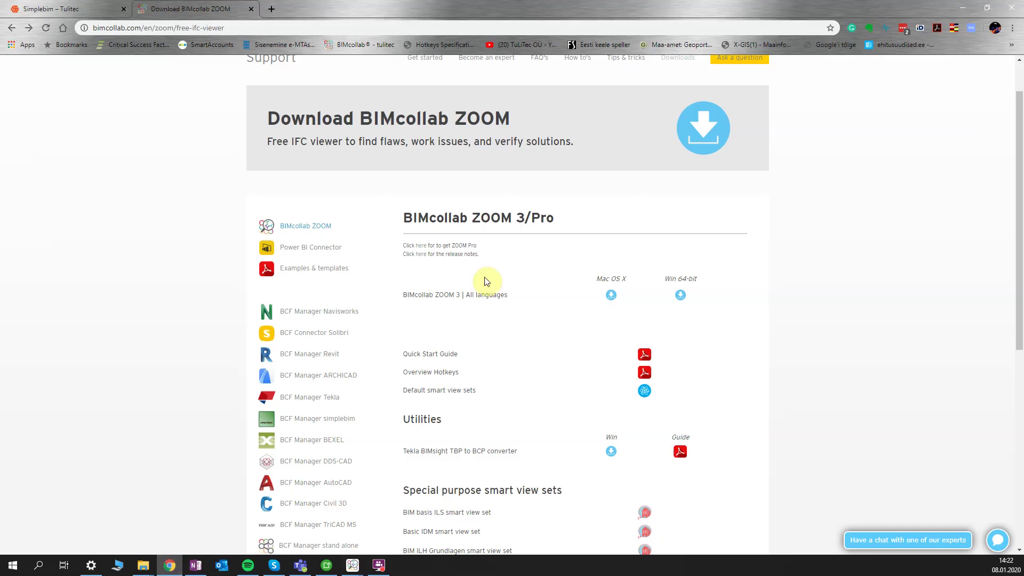
{"action": "left_click", "coordinate": [240, 24]}
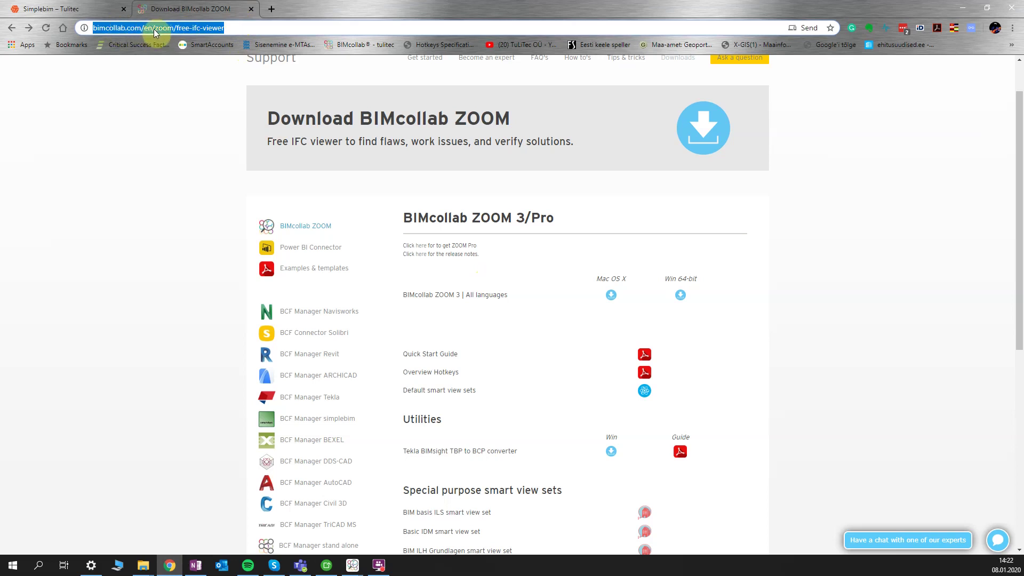
{"action": "scroll", "coordinate": [512, 307], "scroll_direction": "down", "scroll_amount": 7}
{"action": "scroll", "coordinate": [516, 304], "scroll_direction": "up", "scroll_amount": 3}
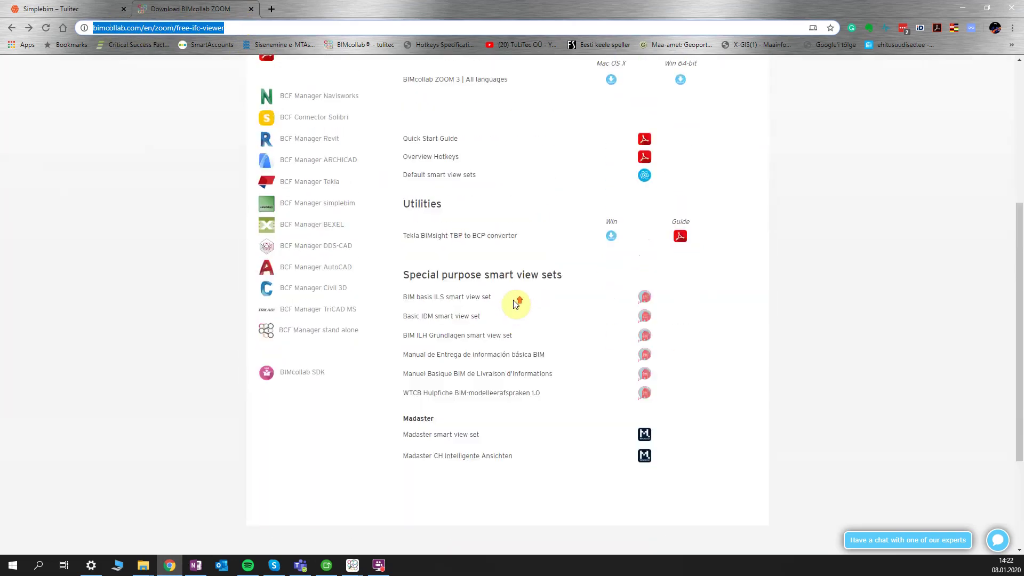
{"action": "scroll", "coordinate": [515, 303], "scroll_direction": "up", "scroll_amount": 2}
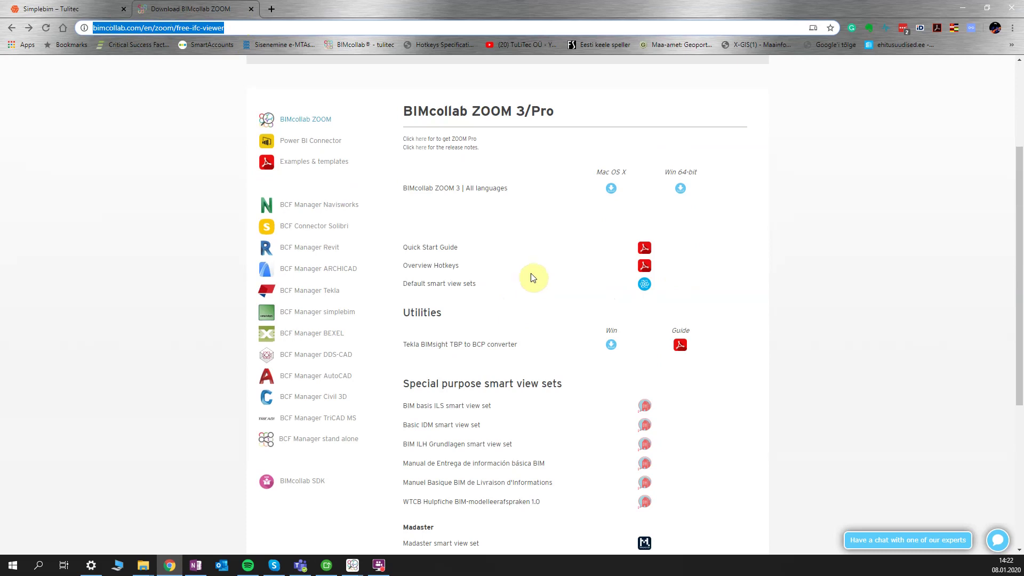
{"action": "left_click", "coordinate": [961, 8]}
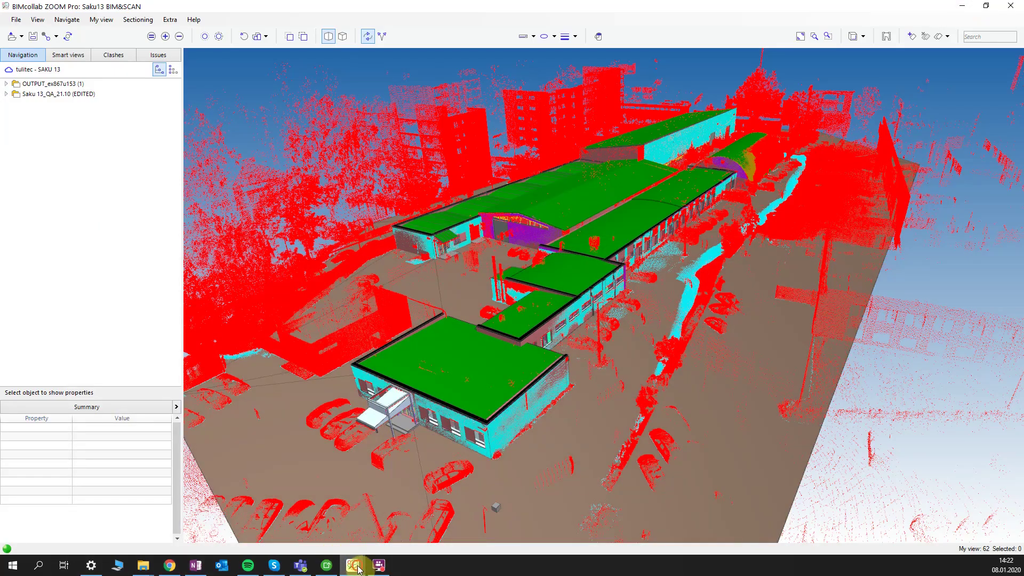
Switch back to the 1807_TP_EK-9-001_v01_BIM_2018-12-21 project window and view the building model closer
{"action": "mouse_move", "coordinate": [358, 569]}
{"action": "left_click", "coordinate": [326, 521]}
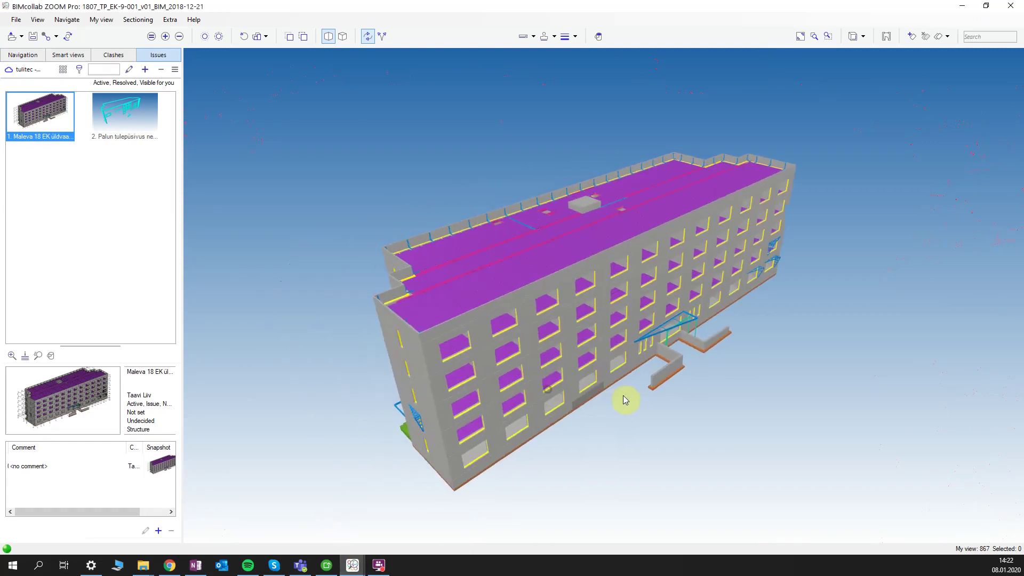
{"action": "scroll", "coordinate": [621, 405], "scroll_direction": "up", "scroll_amount": 3}
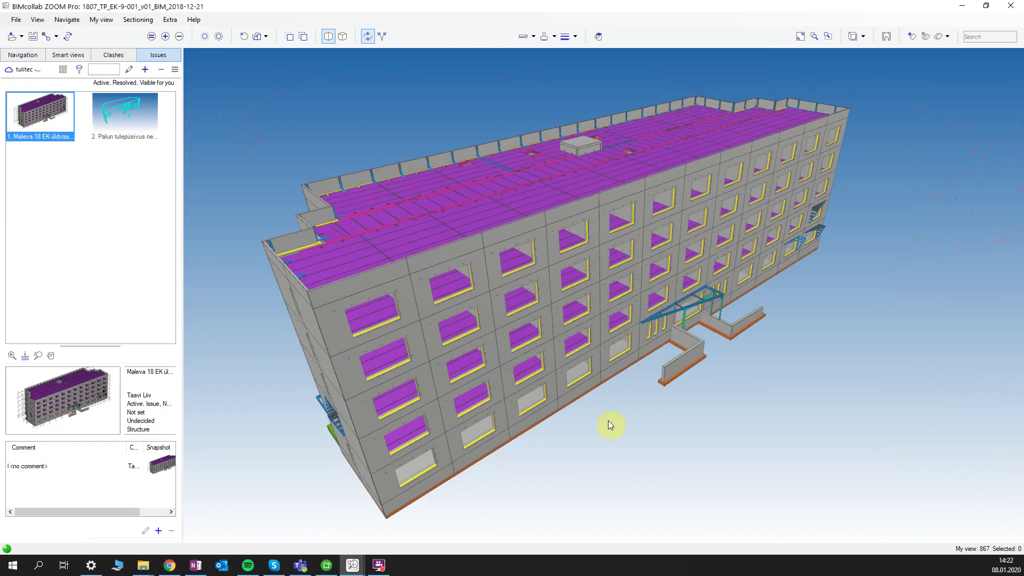